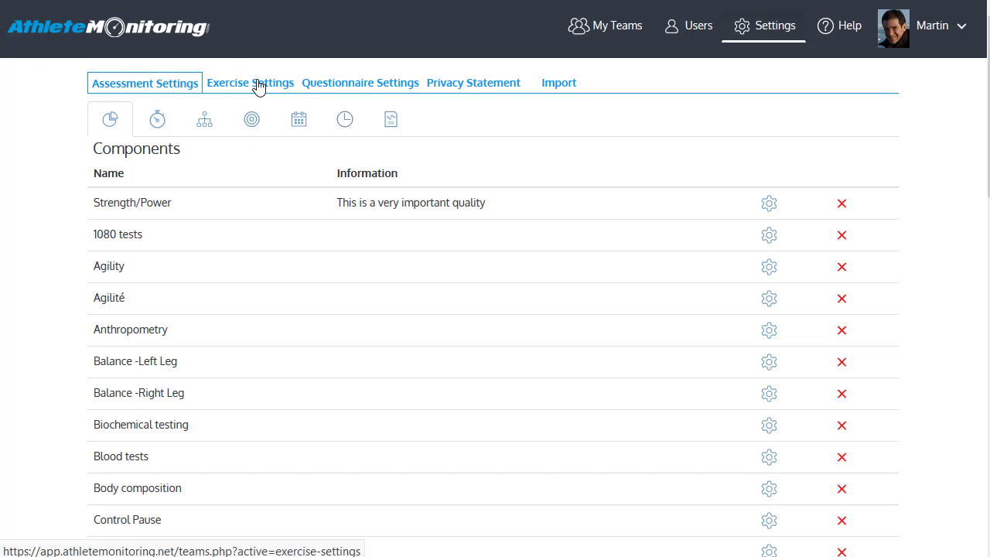
# Open the exercise settings and expand the Category, Equipment, Level and Period option lists
pyautogui.click(260, 84)
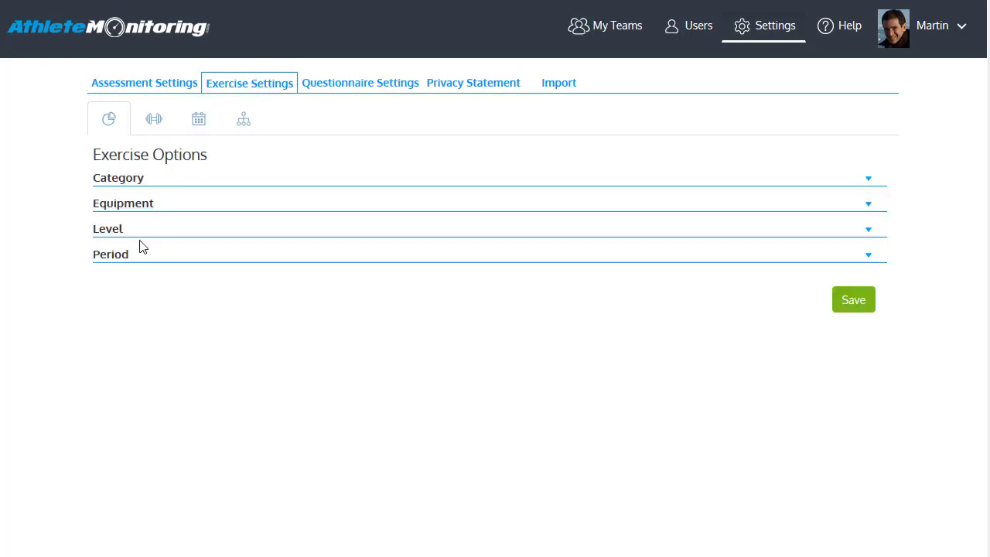
pyautogui.click(127, 180)
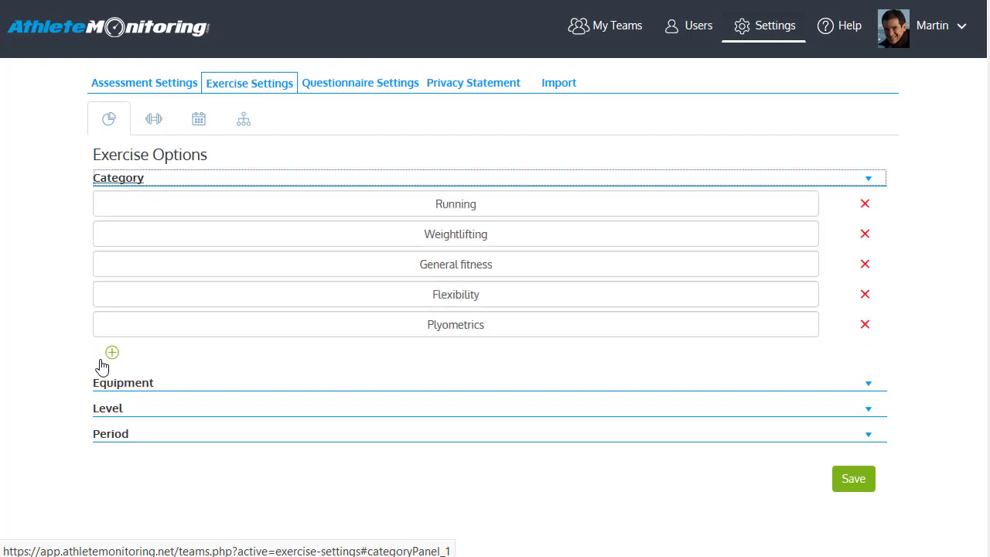
pyautogui.click(112, 387)
pyautogui.scroll(-3, 111, 391)
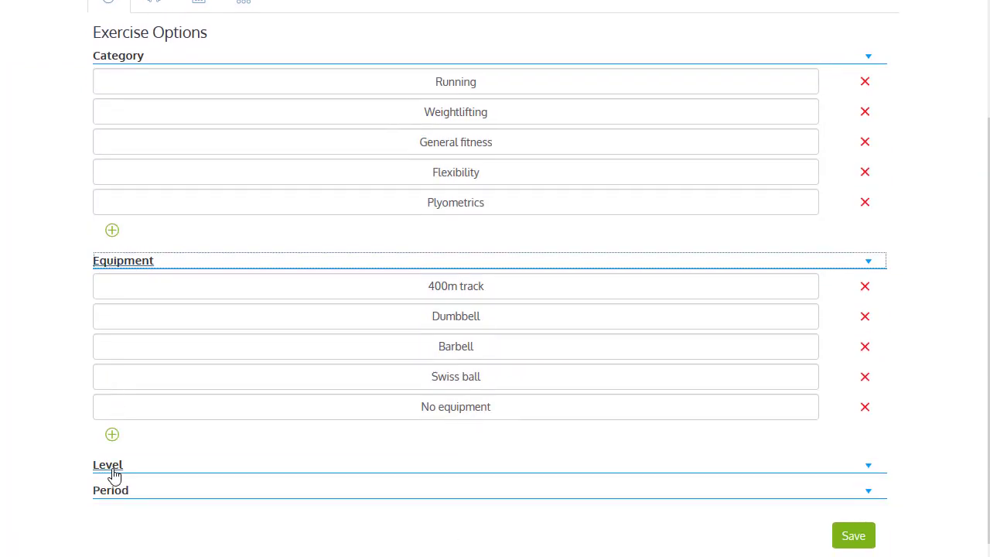
pyautogui.click(115, 465)
pyautogui.scroll(-1, 126, 480)
pyautogui.click(123, 498)
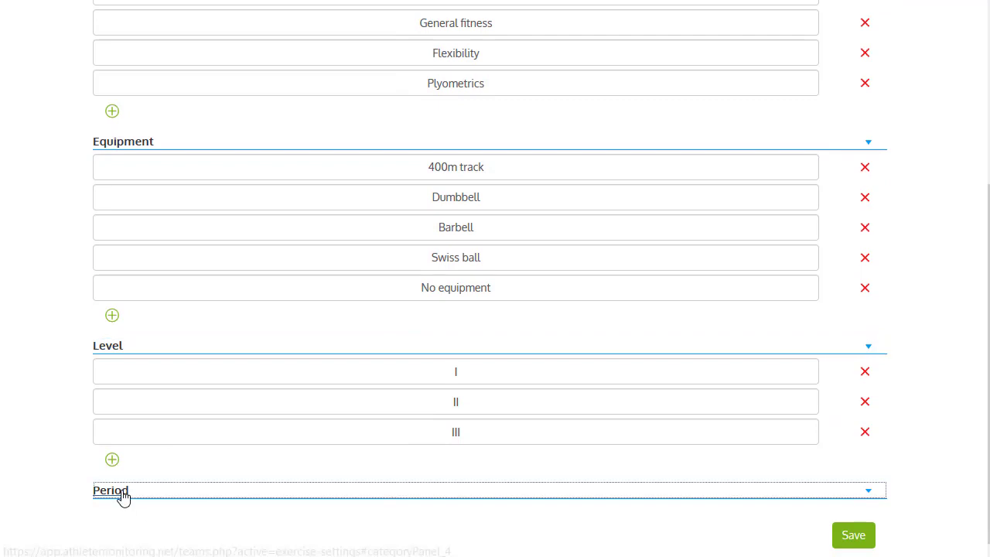
pyautogui.scroll(-2, 160, 413)
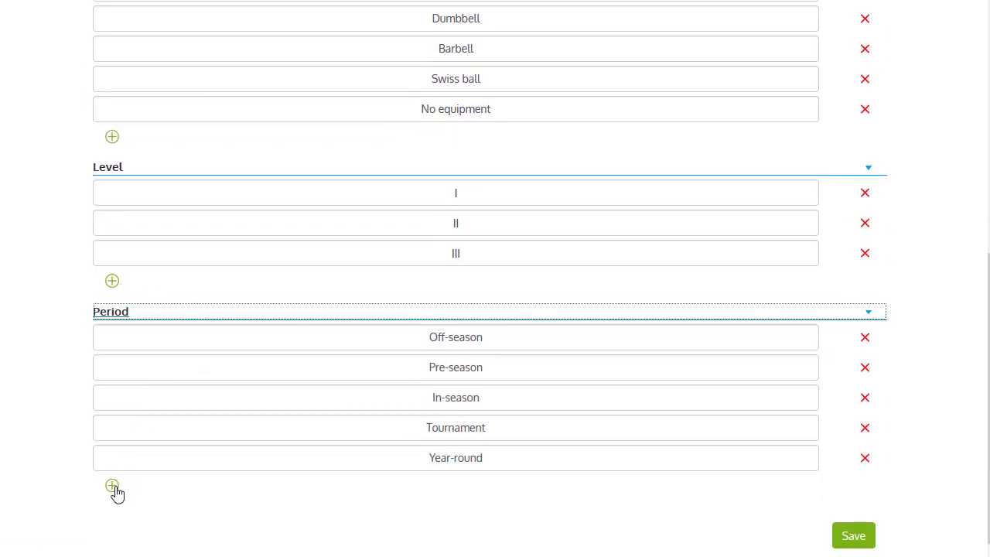
# Add a new Period option named Rehab and save the exercise options
pyautogui.click(112, 486)
pyautogui.click(117, 488)
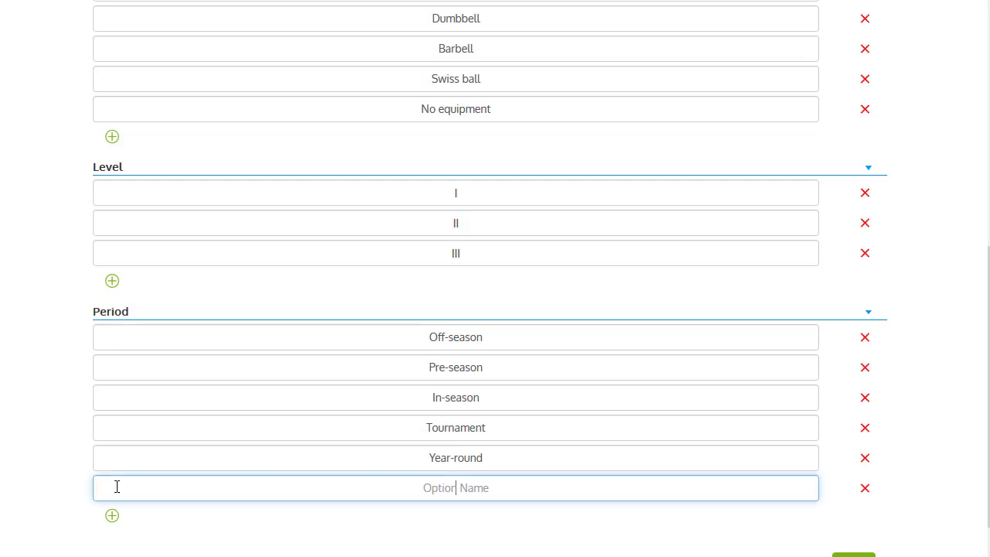
pyautogui.write('Rehab')
pyautogui.scroll(-1, 462, 526)
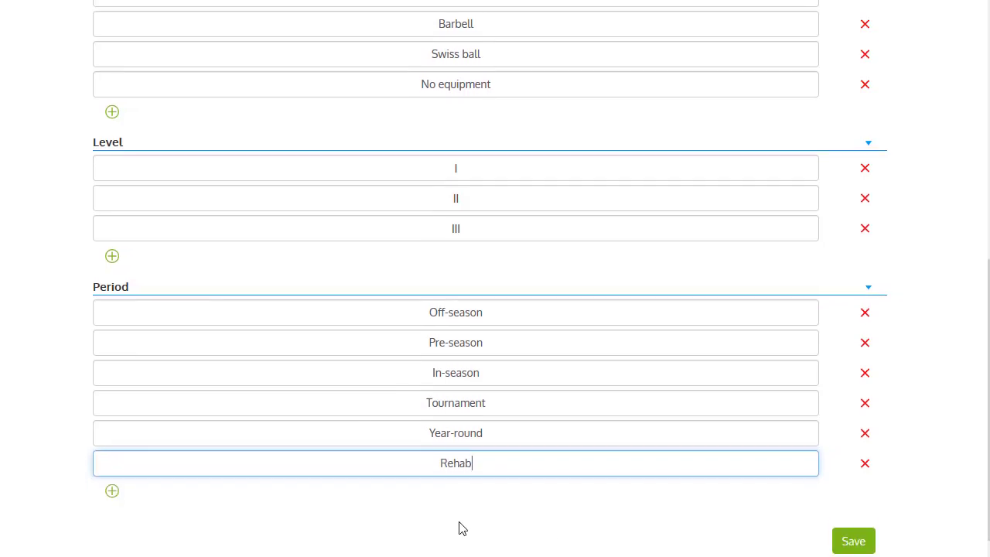
pyautogui.click(841, 544)
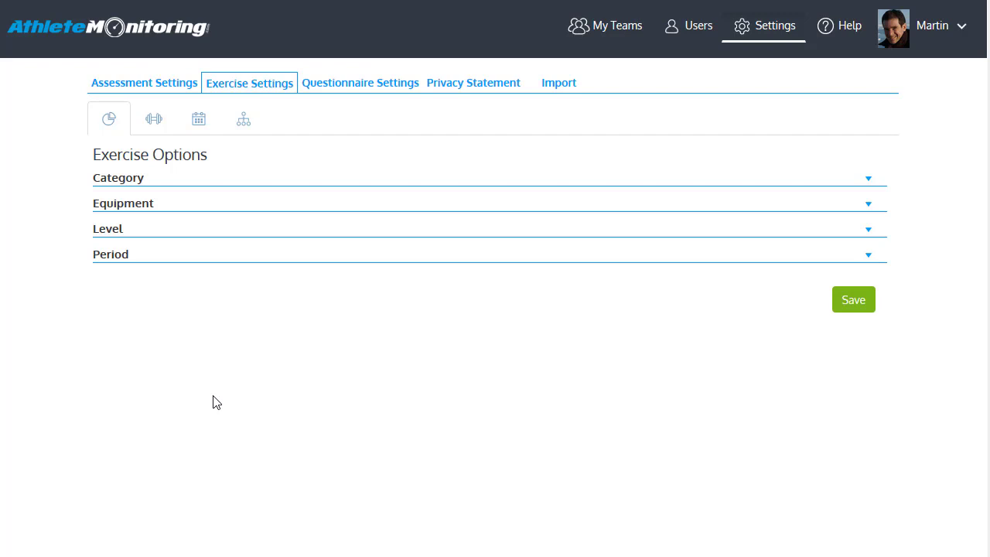
# Open the exercise library and search it for "squat,barb"
pyautogui.click(149, 120)
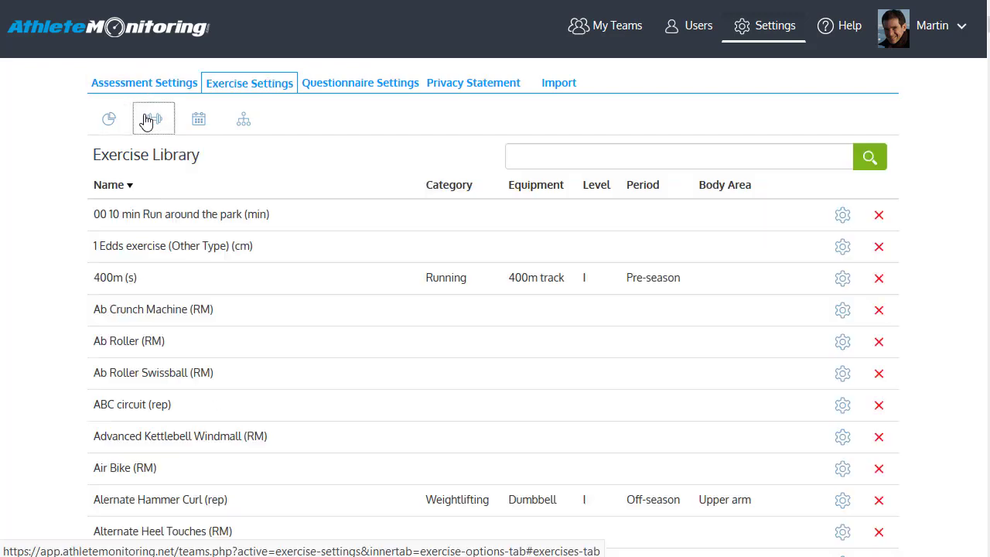
pyautogui.scroll(-1, 170, 236)
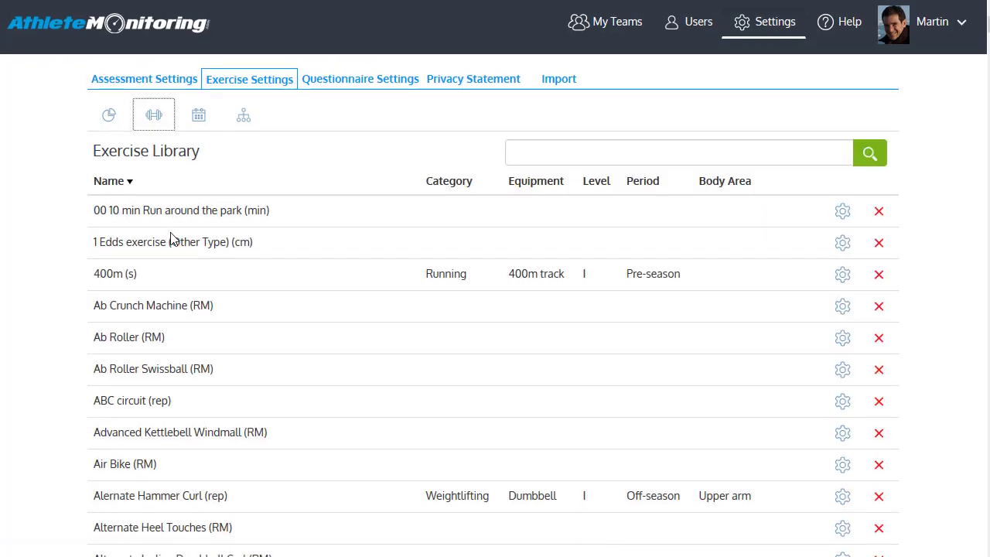
pyautogui.scroll(-1, 133, 180)
pyautogui.scroll(1, 116, 154)
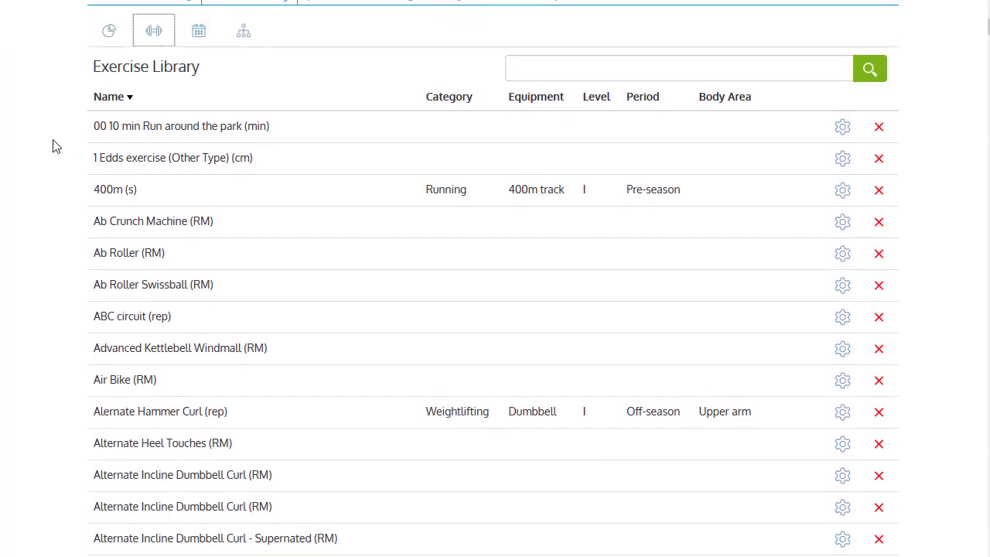
pyautogui.click(677, 69)
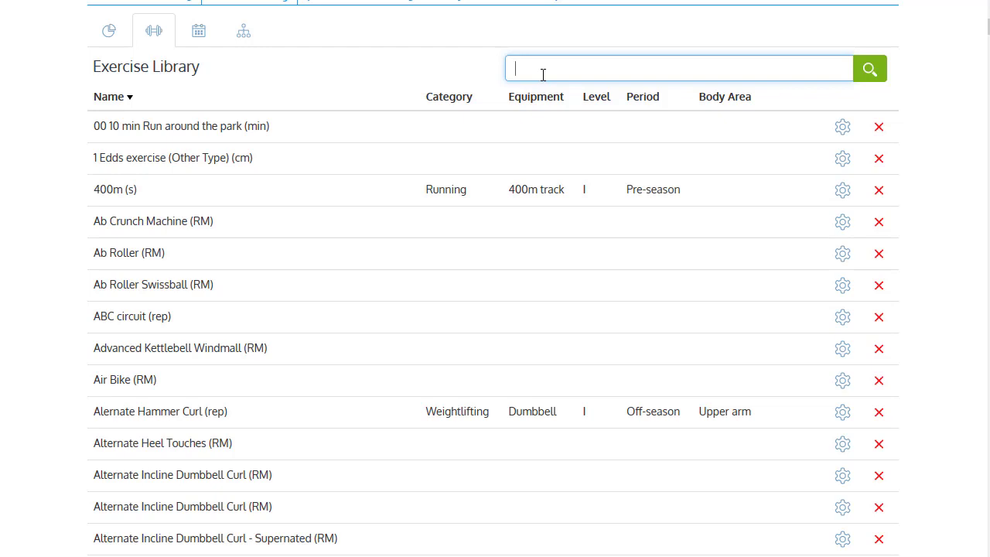
pyautogui.write('squat')
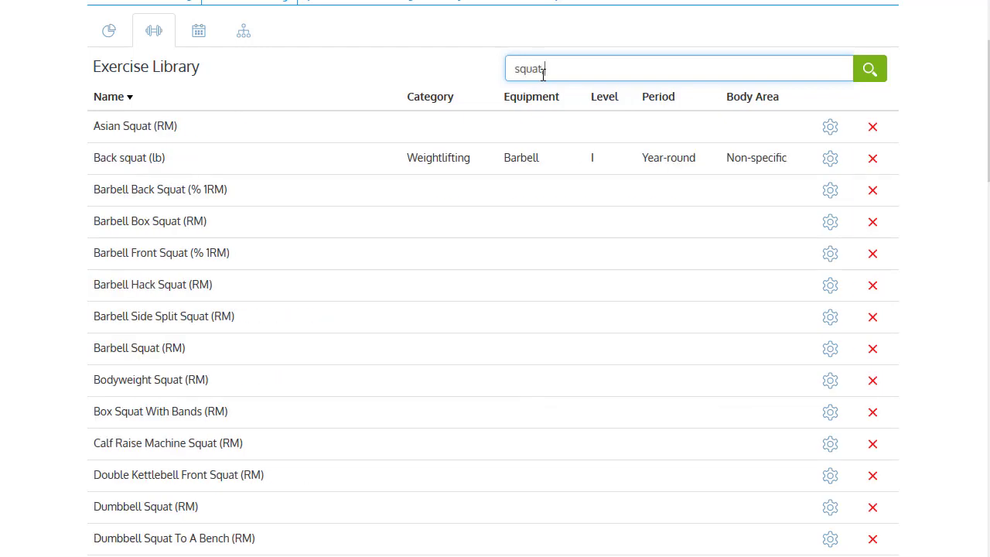
pyautogui.write(',barb')
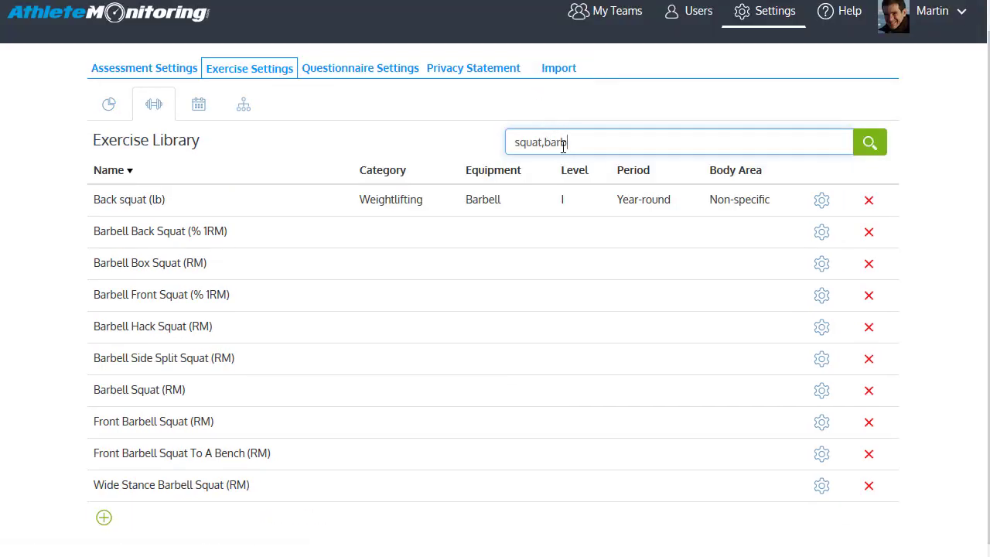
# Clear the library search and start adding a new exercise from the end of the list
pyautogui.doubleClick(594, 149)
pyautogui.click(601, 149)
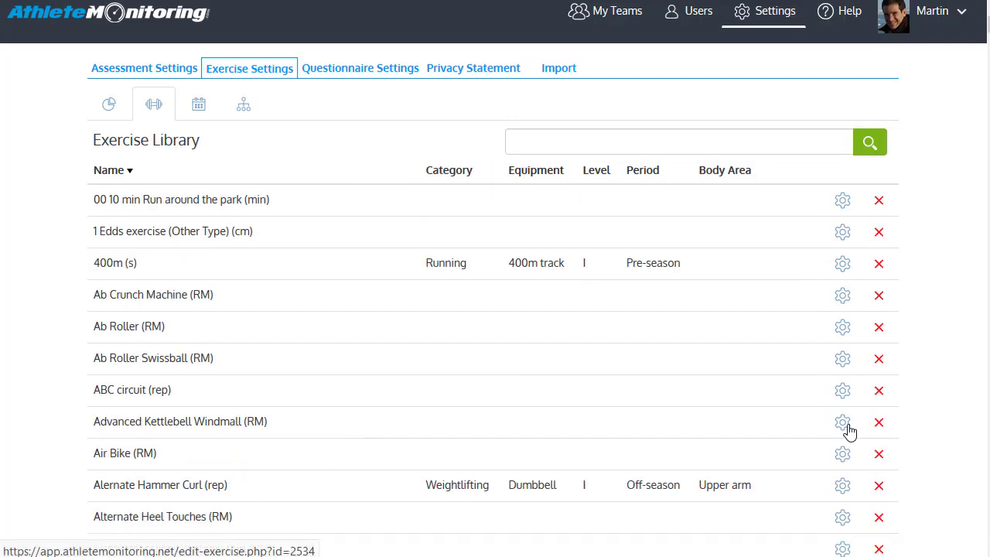
pyautogui.scroll(-20, 973, 323)
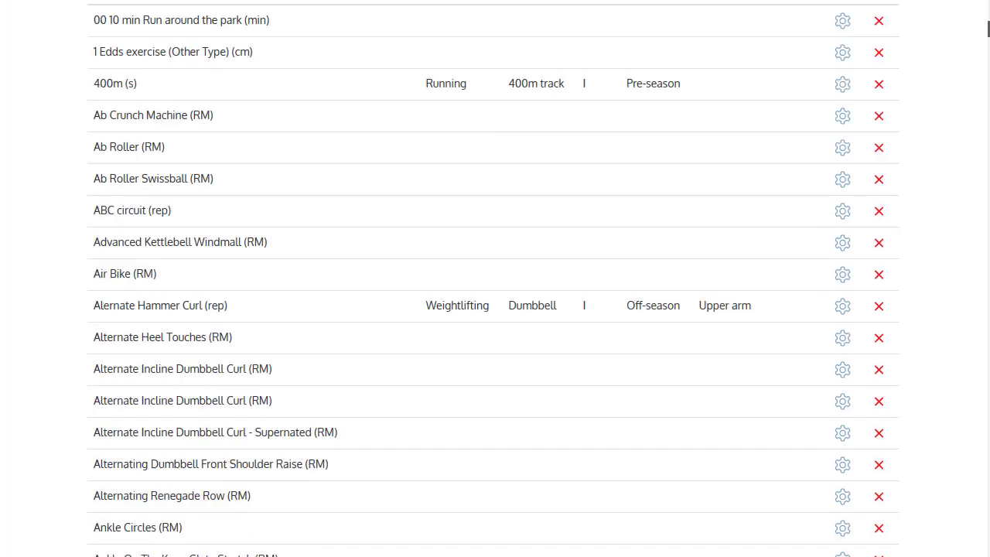
pyautogui.scroll(-20, 972, 323)
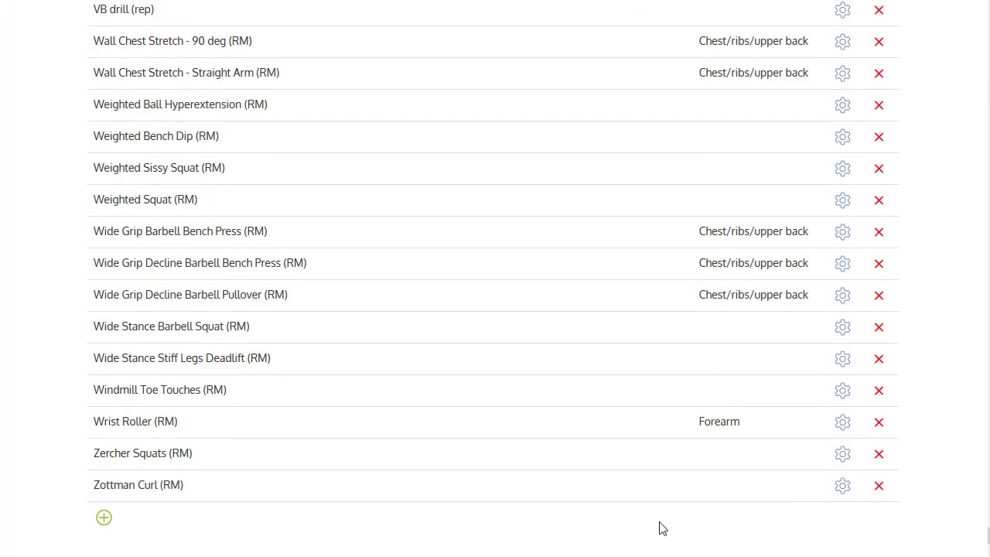
pyautogui.click(104, 517)
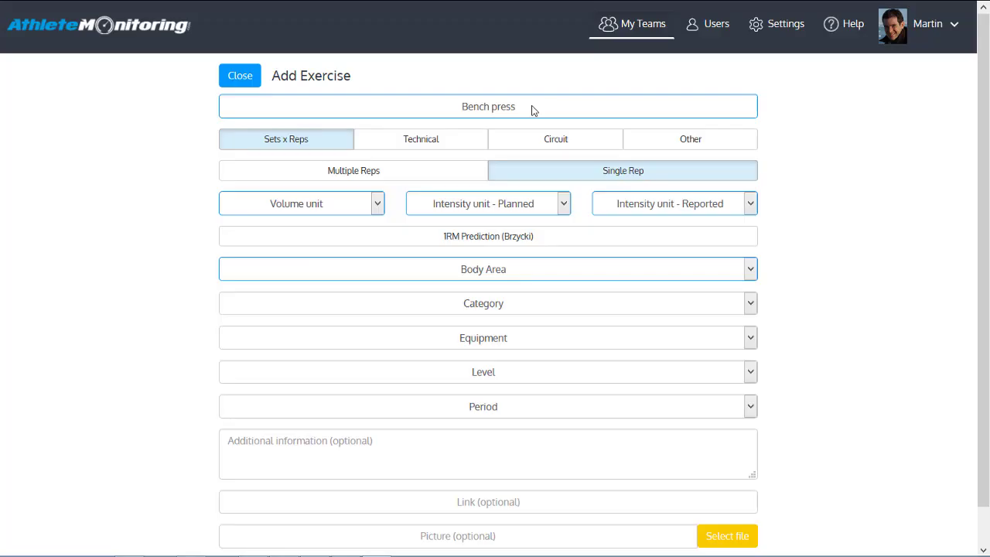
# Set up the Bench press exercise as a Sets x Reps exercise with the Single Rep option
pyautogui.click(532, 108)
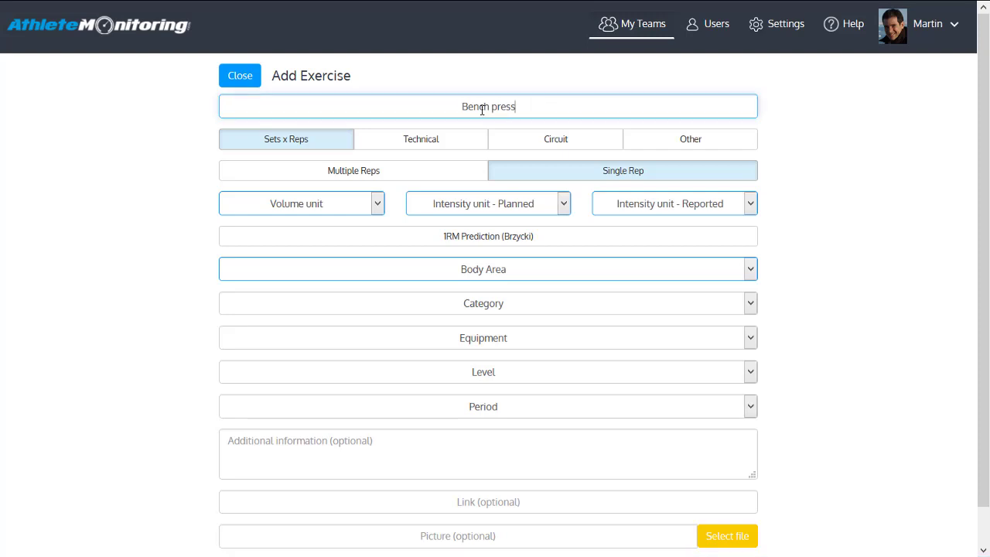
pyautogui.click(420, 149)
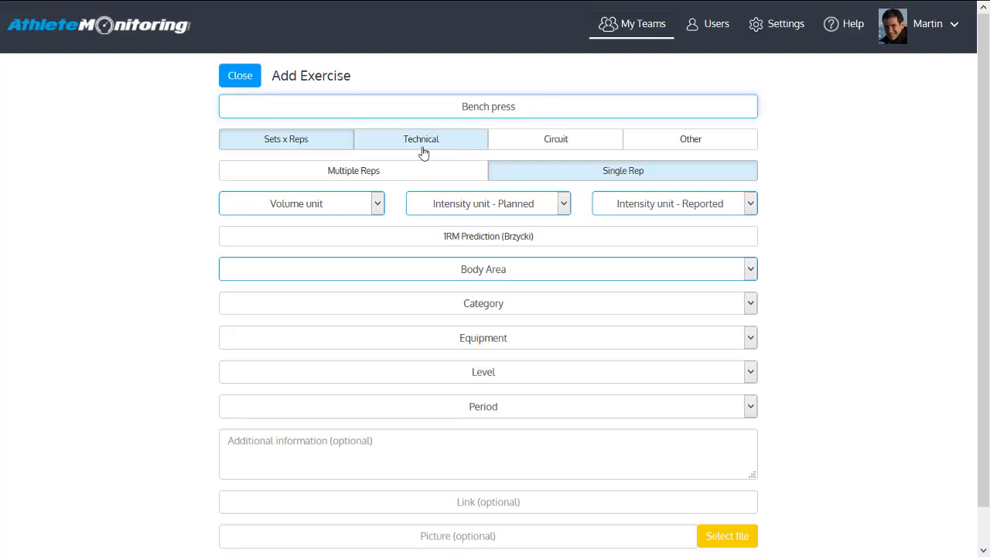
pyautogui.click(510, 147)
pyautogui.click(636, 150)
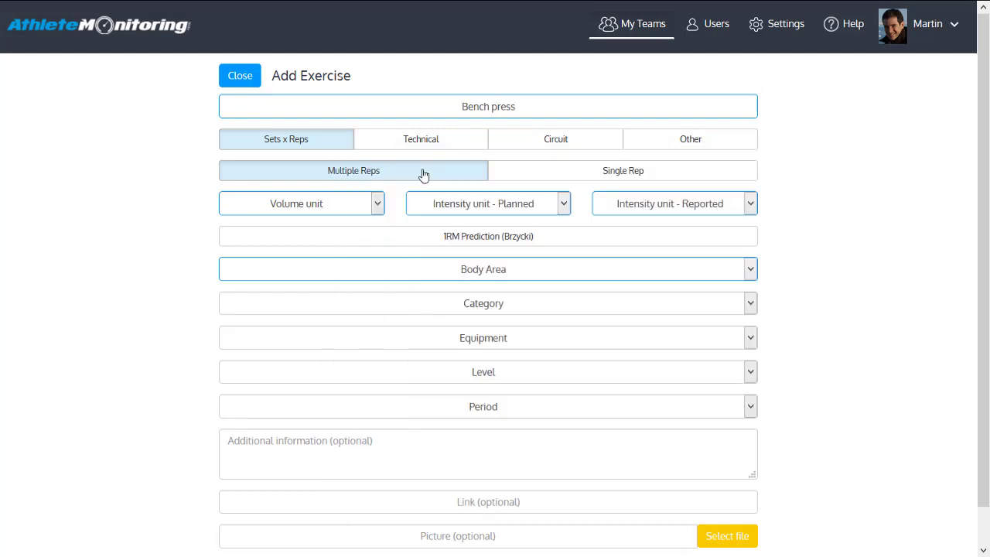
pyautogui.moveTo(424, 175)
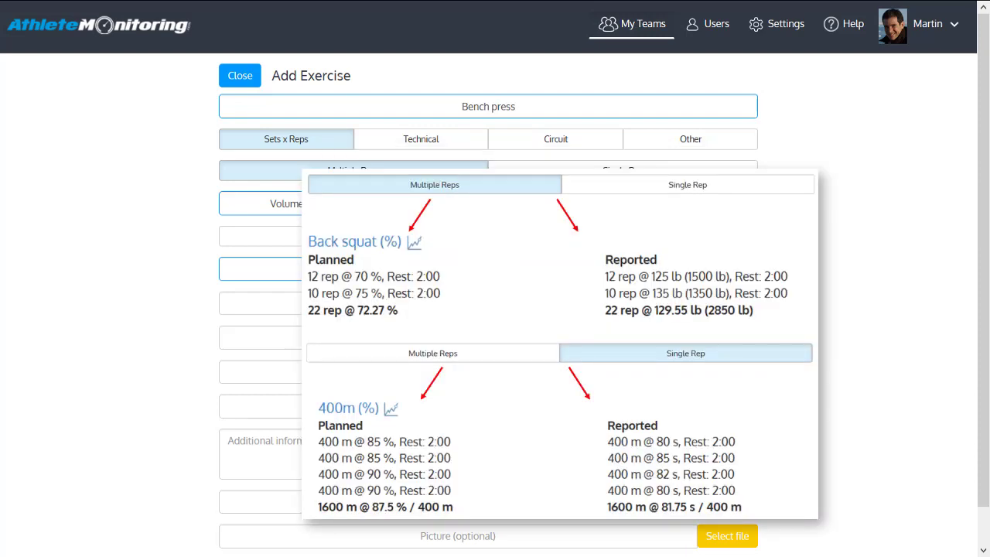
pyautogui.click(622, 172)
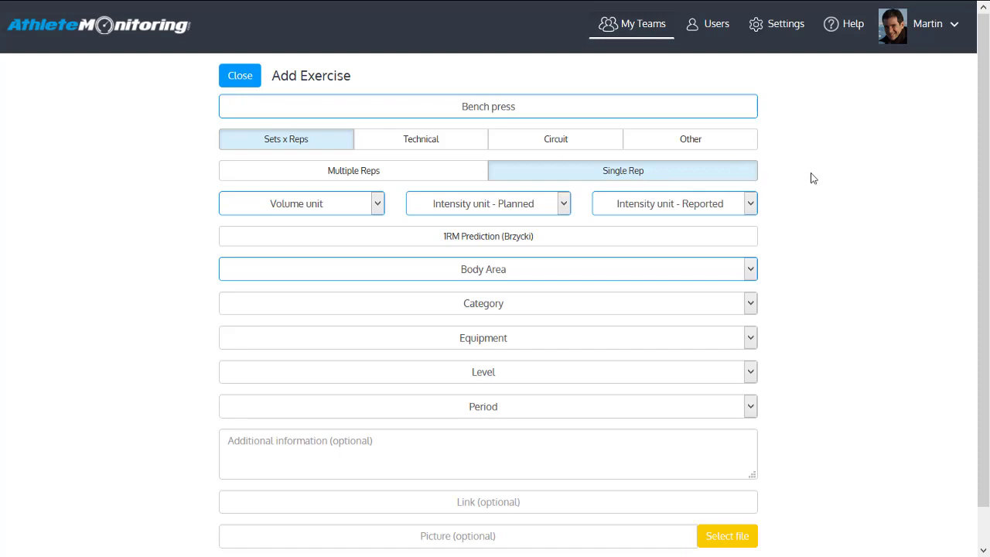
# Set the exercise's volume unit to rep and its planned intensity unit to RM
pyautogui.click(362, 207)
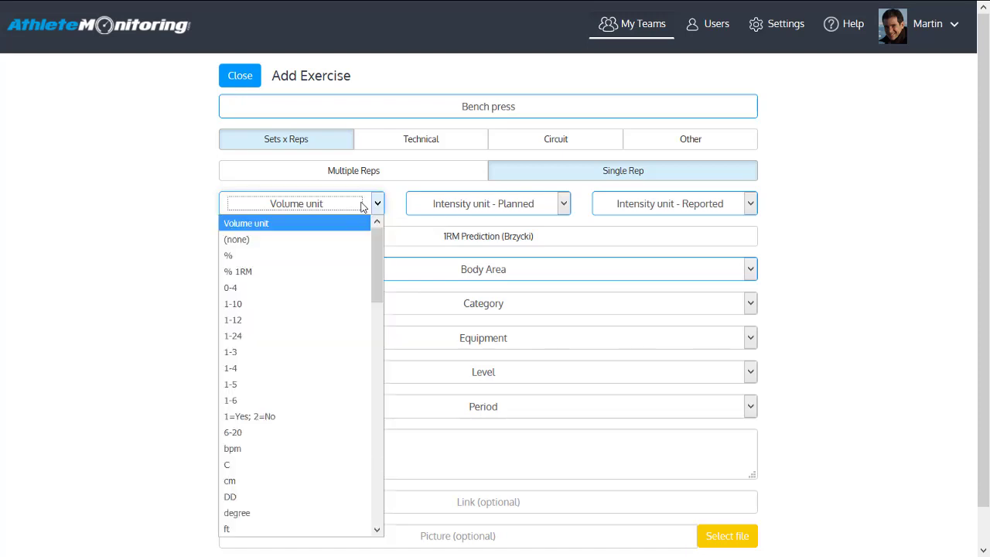
pyautogui.write('rep')
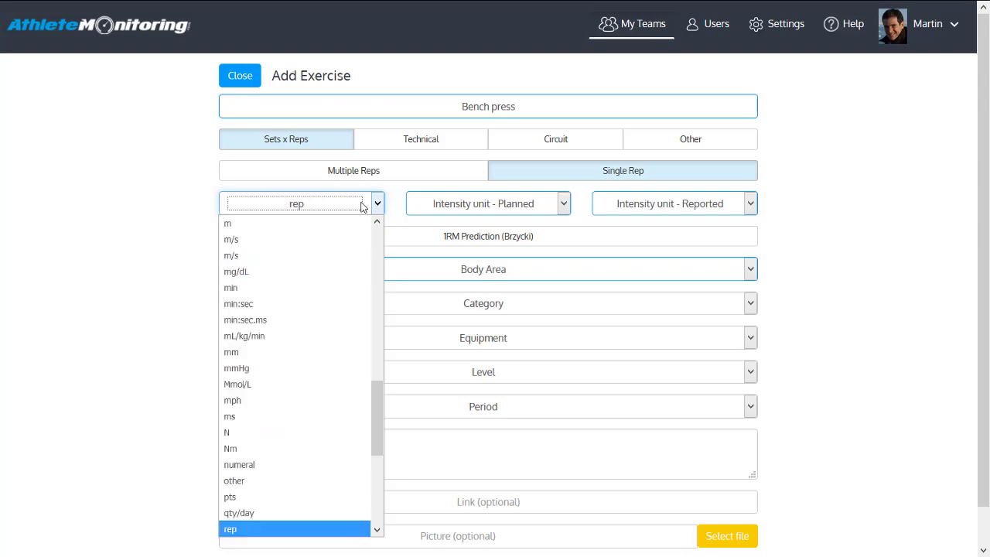
pyautogui.click(302, 531)
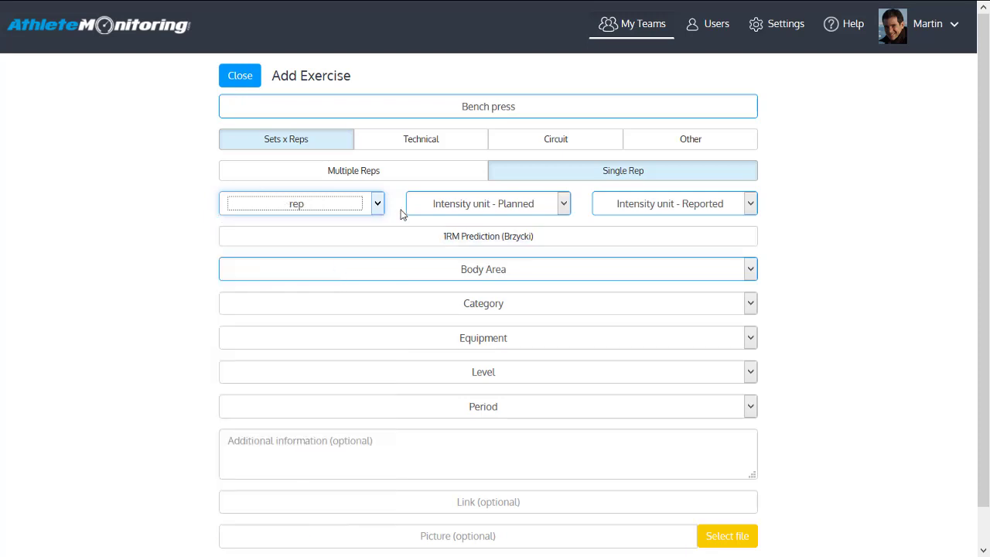
pyautogui.click(435, 205)
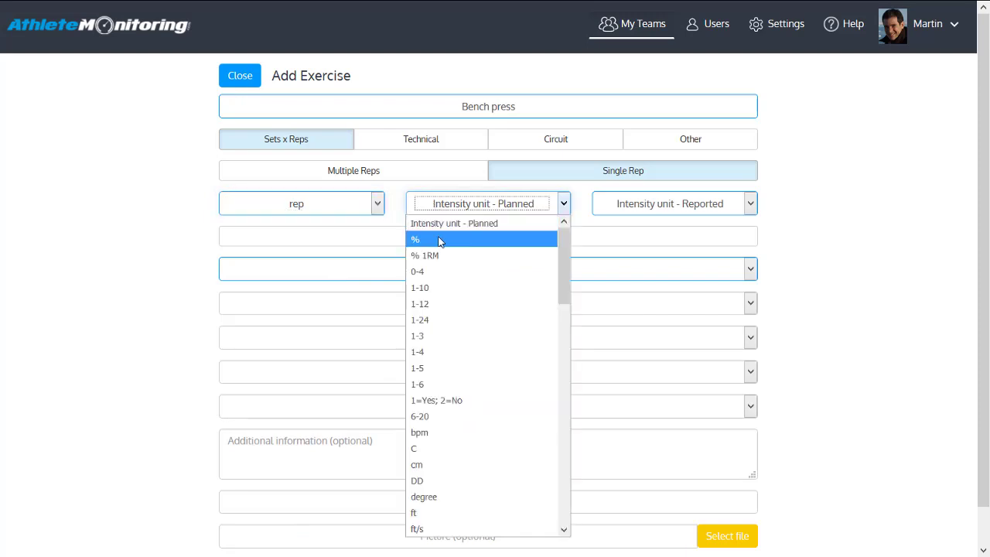
pyautogui.write('rm')
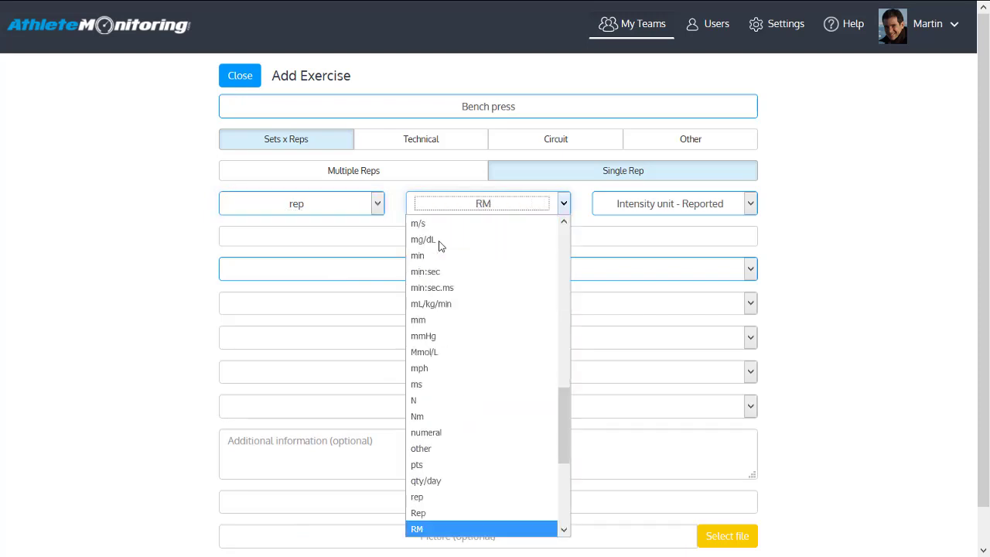
pyautogui.click(425, 530)
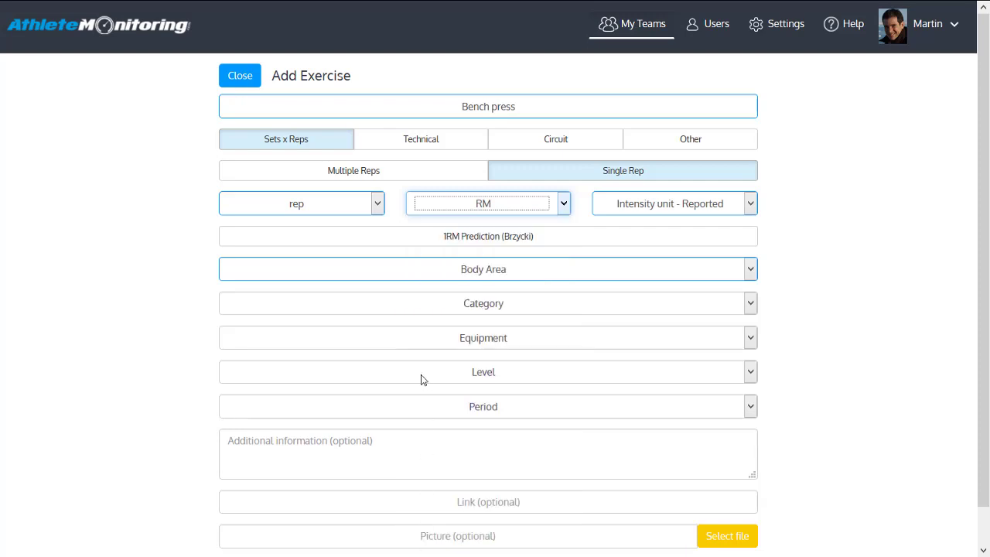
# Set the exercise's reported intensity unit to lb
pyautogui.click(641, 208)
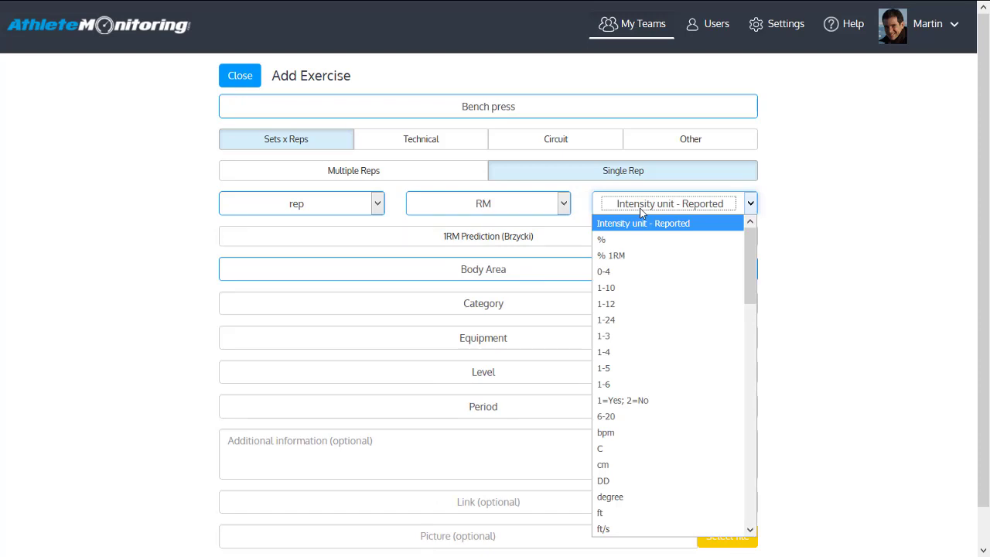
pyautogui.write('kg')
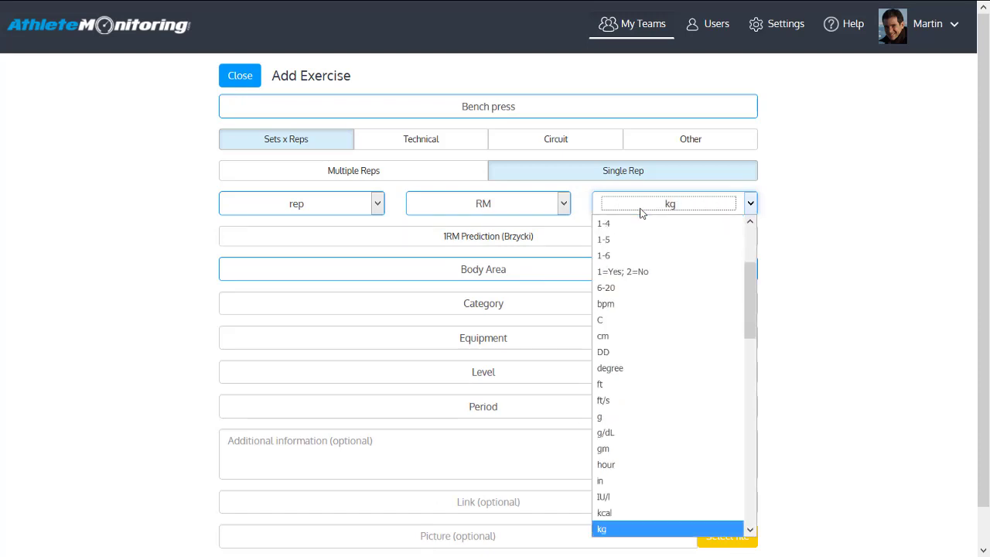
pyautogui.write('lb')
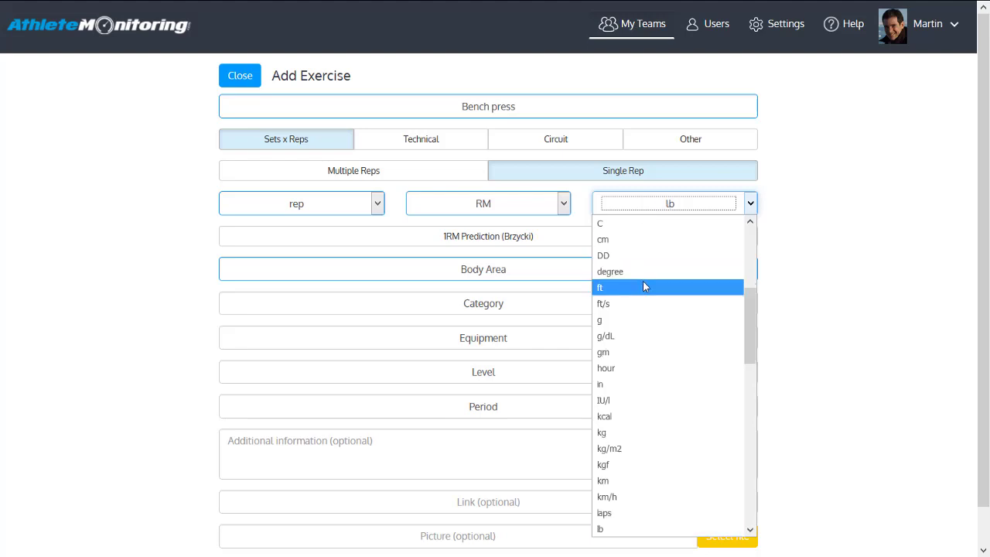
pyautogui.click(635, 530)
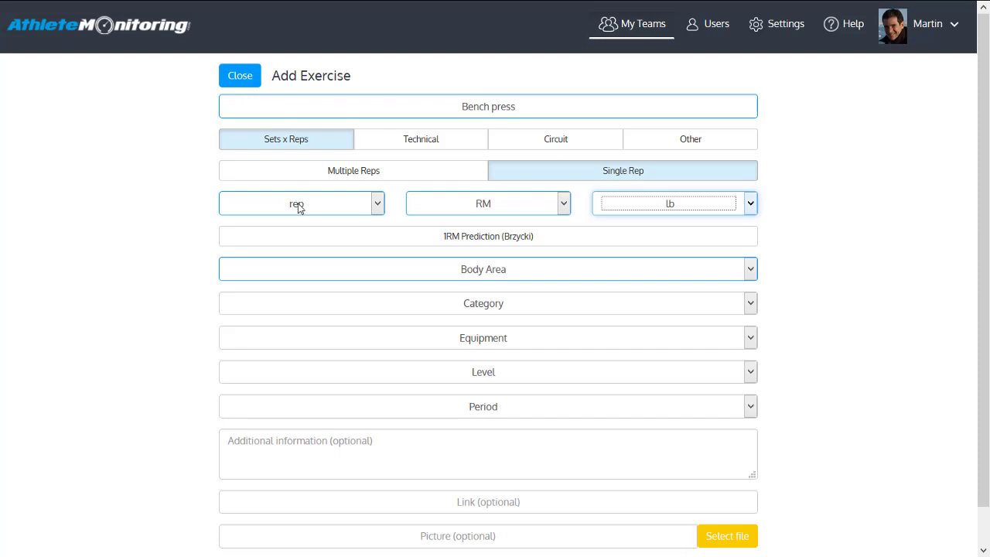
# Change the Bench press exercise's planned intensity unit to %
pyautogui.click(482, 205)
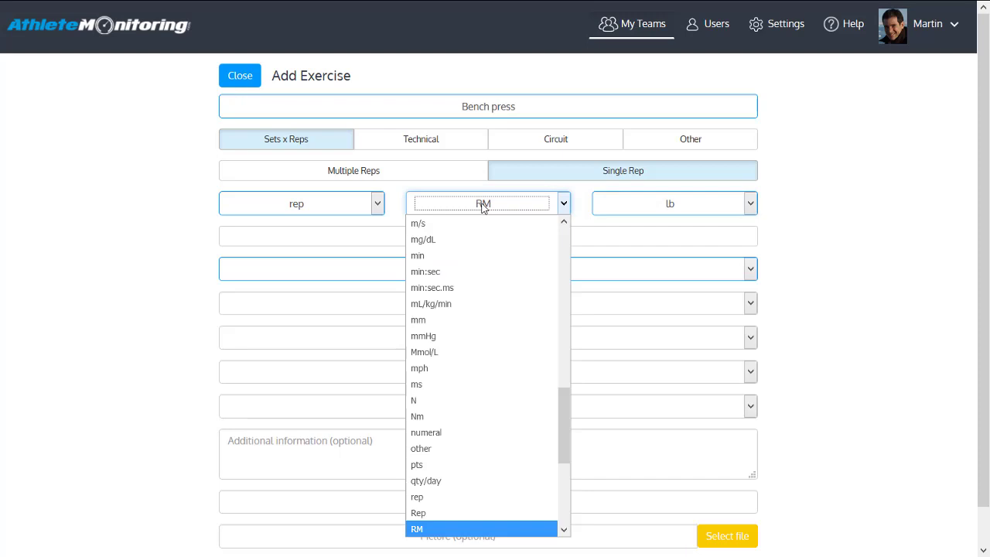
pyautogui.press('Down')
pyautogui.press('Down')
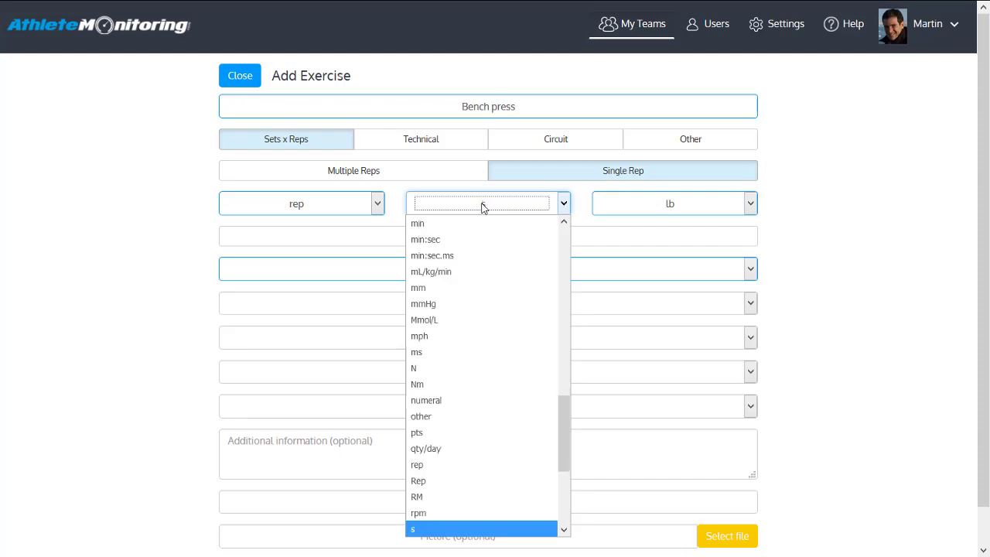
pyautogui.press('Home')
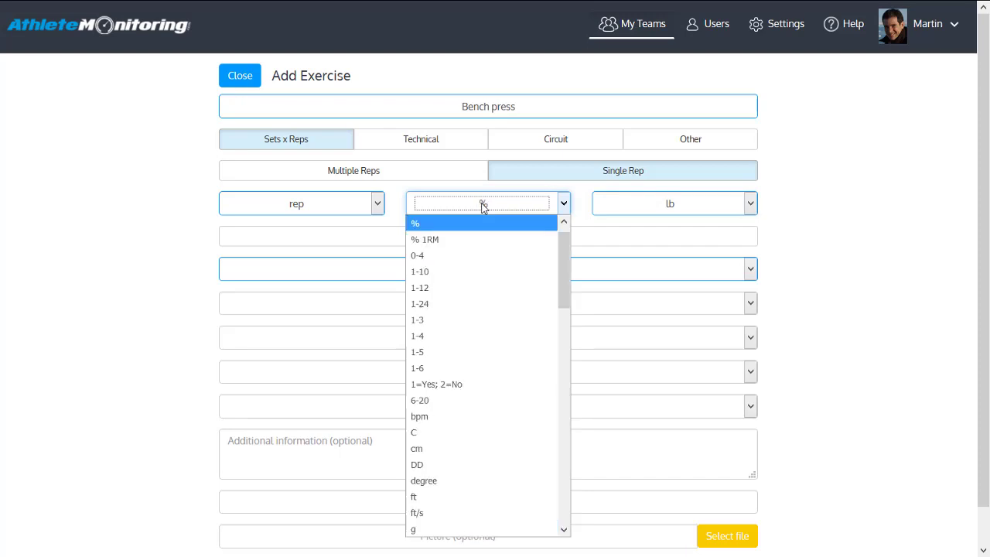
pyautogui.click(483, 223)
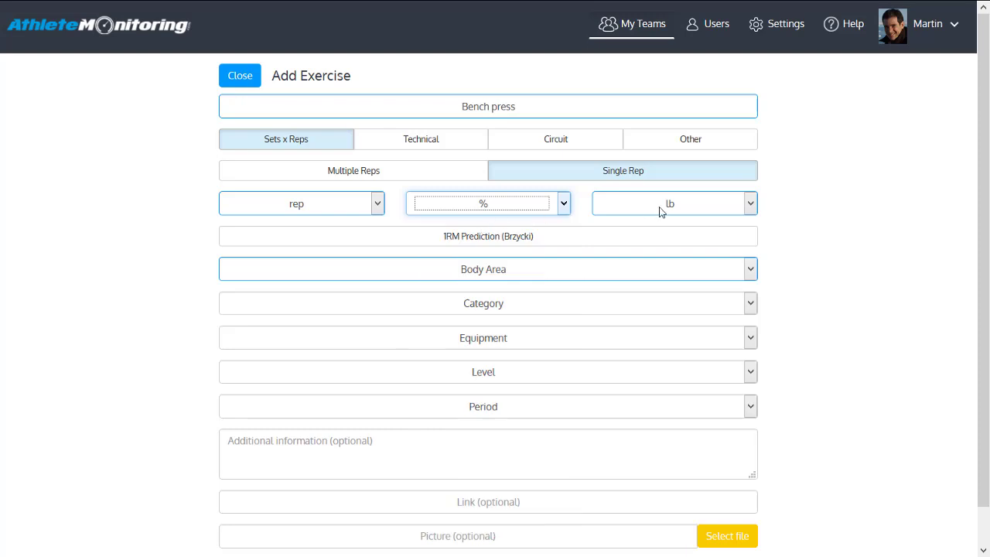
# Set the reported intensity unit to s and enable the 1RM Prediction (Brzycki) for the exercise
pyautogui.click(660, 211)
pyautogui.press('s')
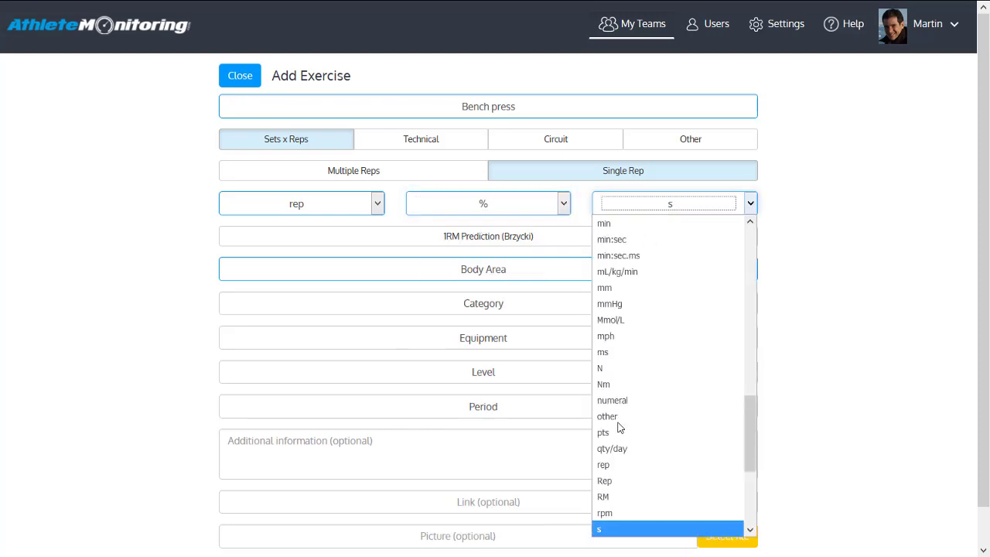
pyautogui.click(626, 530)
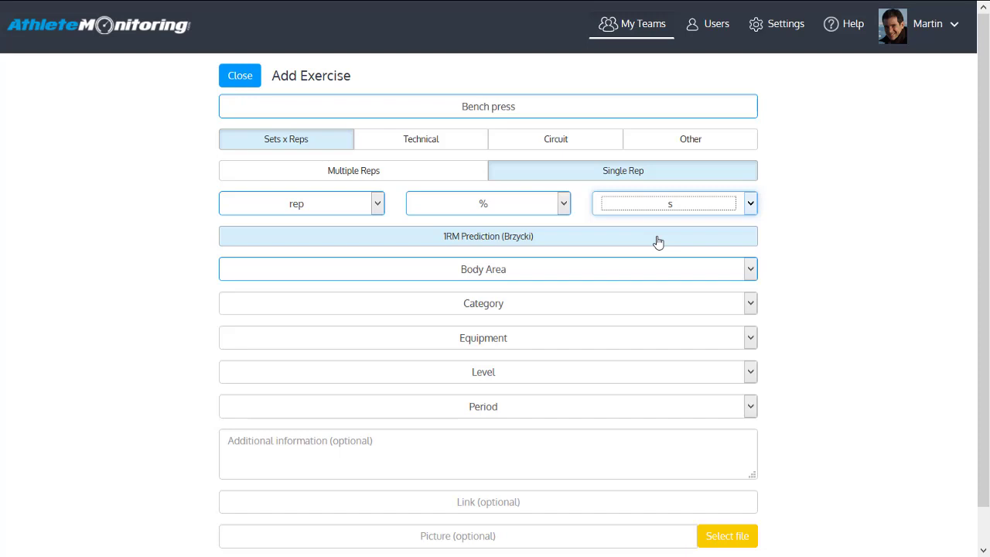
pyautogui.click(545, 240)
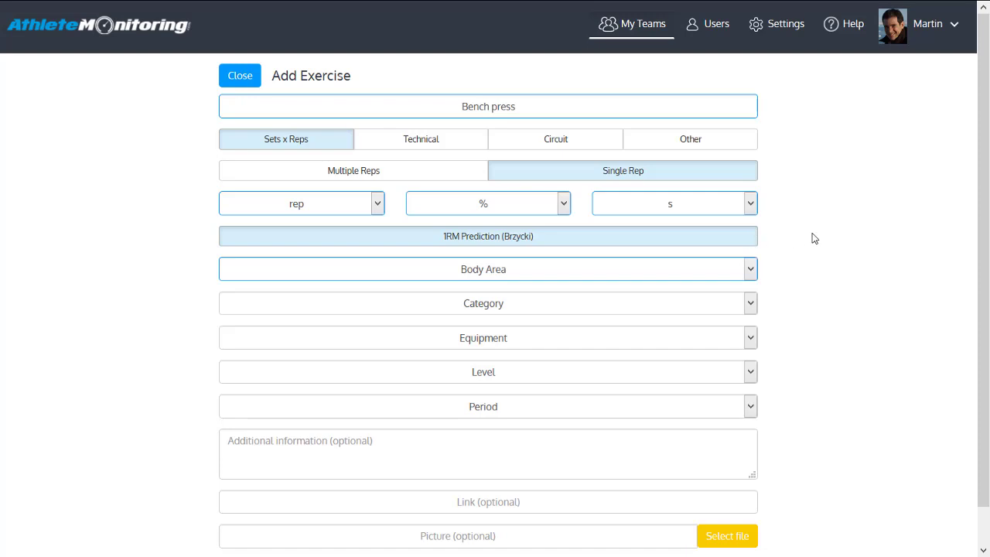
# Classify the exercise with body area Abdomen, category General fitness and equipment Barbell
pyautogui.click(727, 274)
pyautogui.click(594, 324)
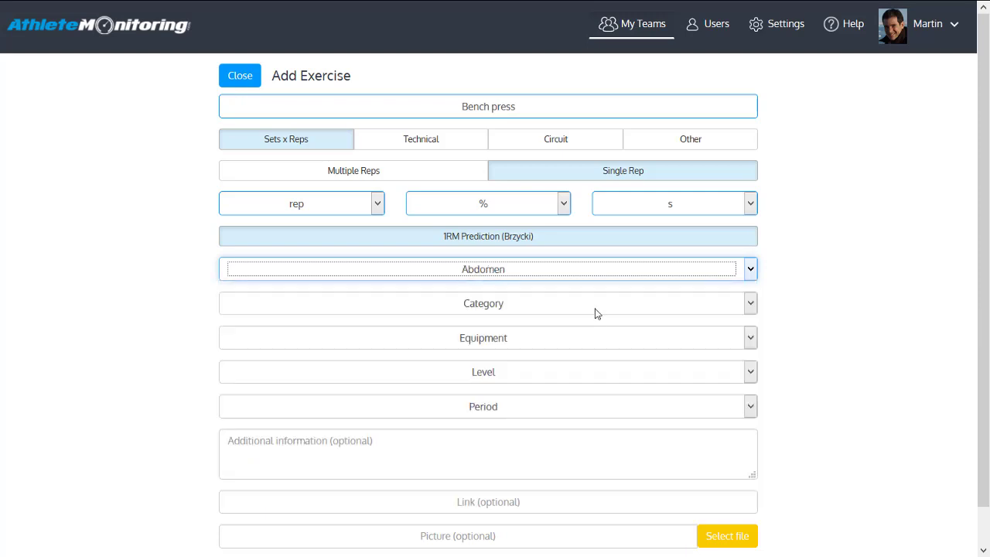
pyautogui.click(551, 277)
pyautogui.click(546, 300)
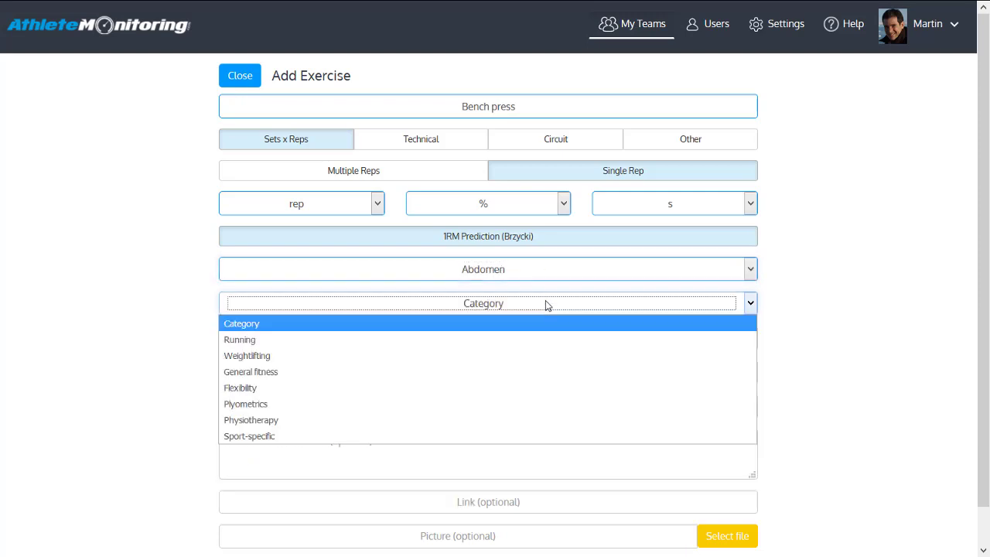
pyautogui.click(539, 372)
pyautogui.click(536, 343)
pyautogui.click(499, 411)
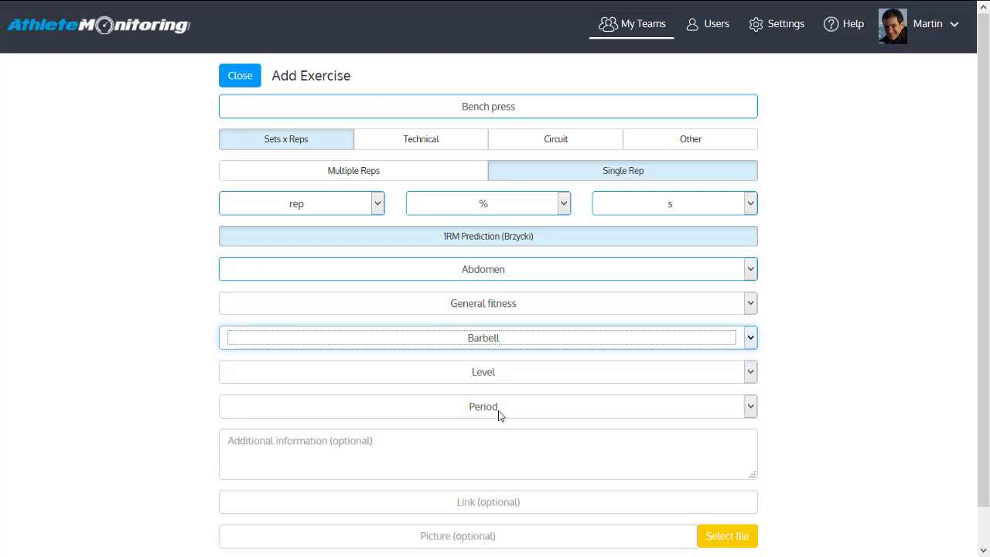
# Set the exercise's level to I and its period to Year-round
pyautogui.click(506, 367)
pyautogui.click(501, 412)
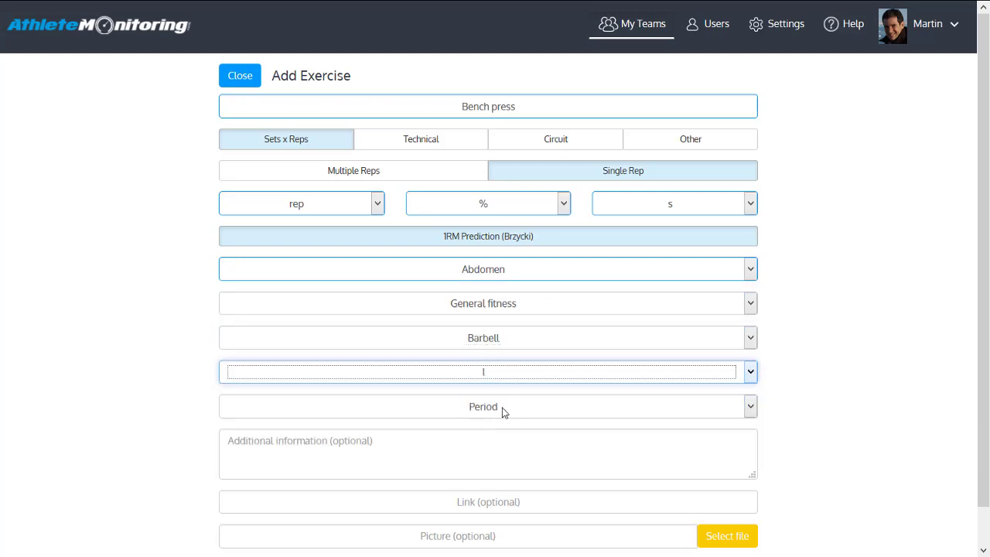
pyautogui.click(504, 410)
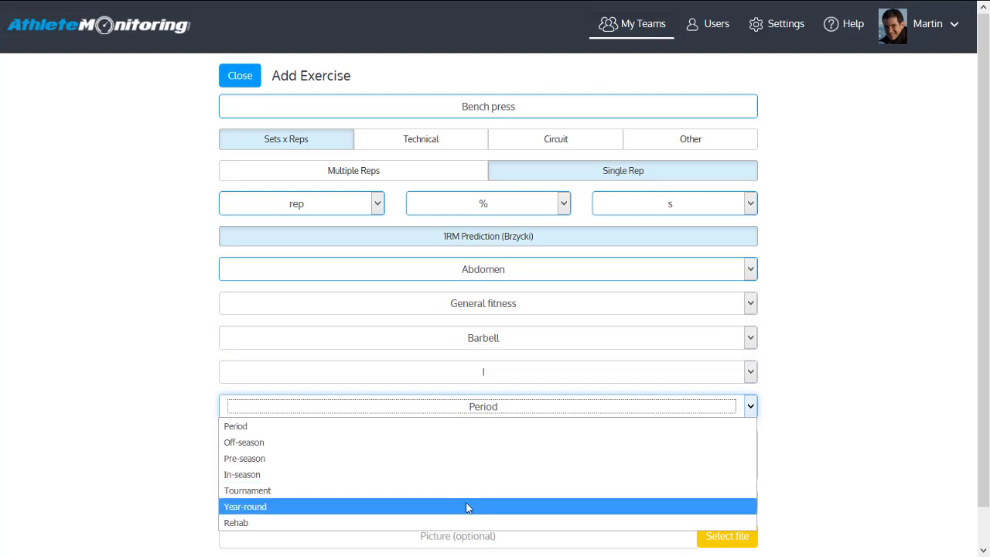
pyautogui.click(467, 507)
pyautogui.scroll(-1, 498, 471)
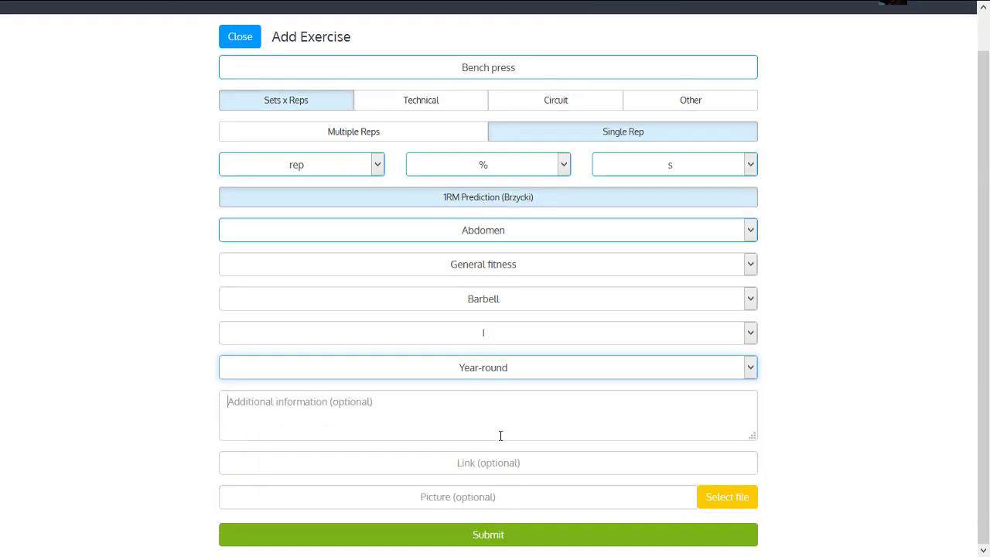
pyautogui.click(461, 414)
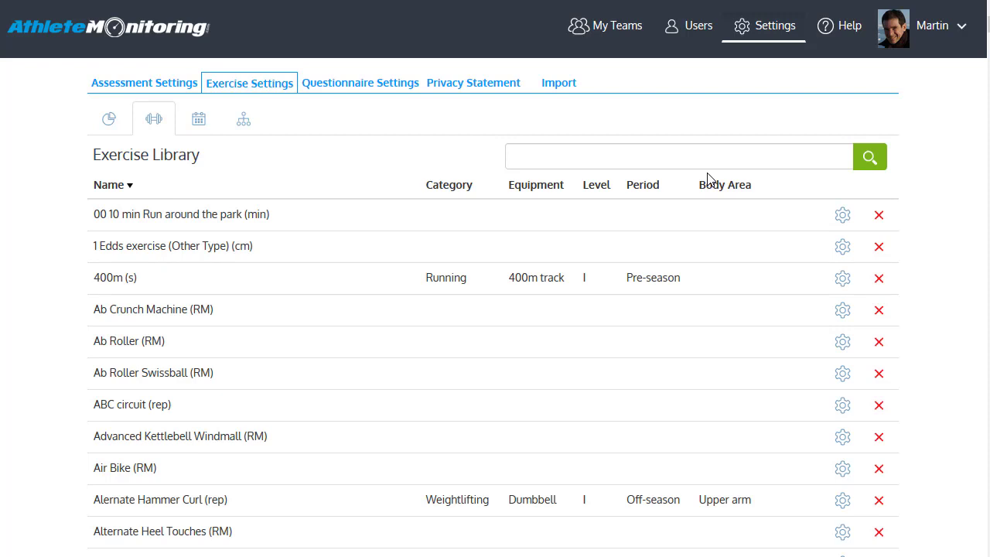
# Start a new loading scheme in the exercise settings and name it "Hypertrophy (preseason I)"
pyautogui.click(193, 130)
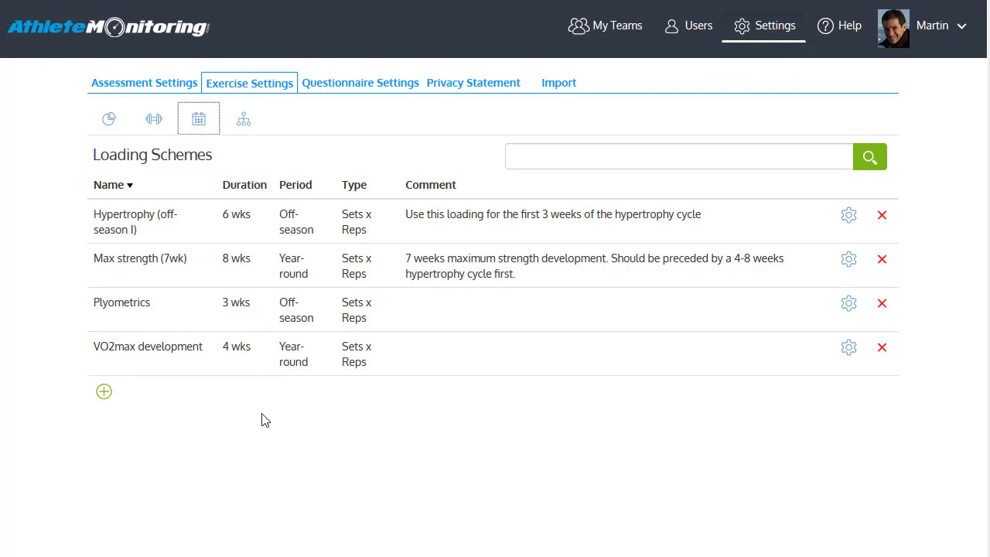
pyautogui.click(104, 393)
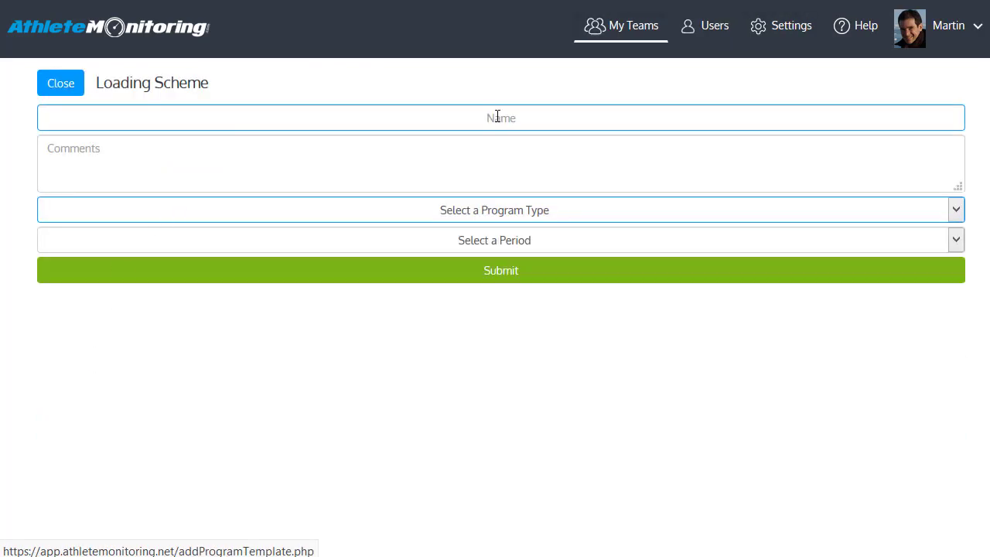
pyautogui.write('H')
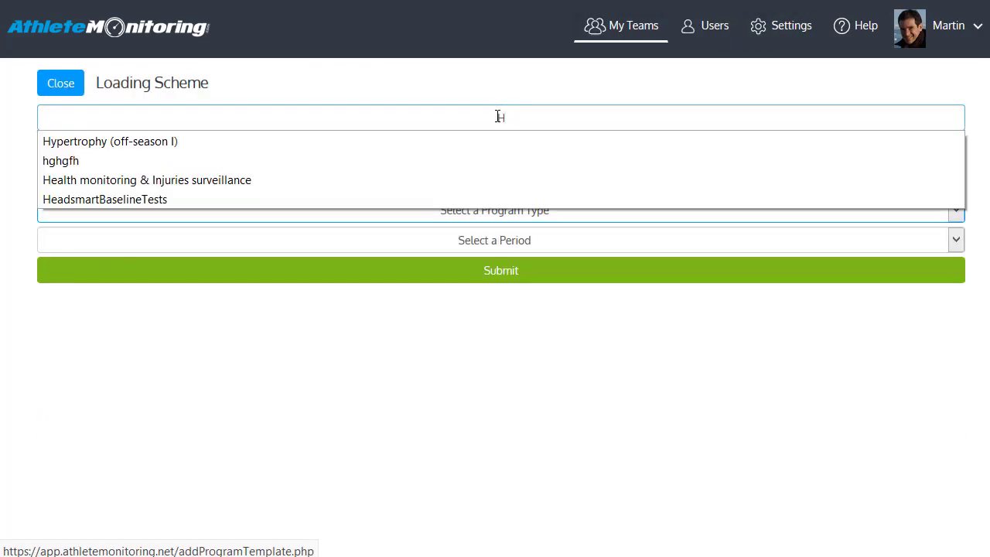
pyautogui.click(445, 139)
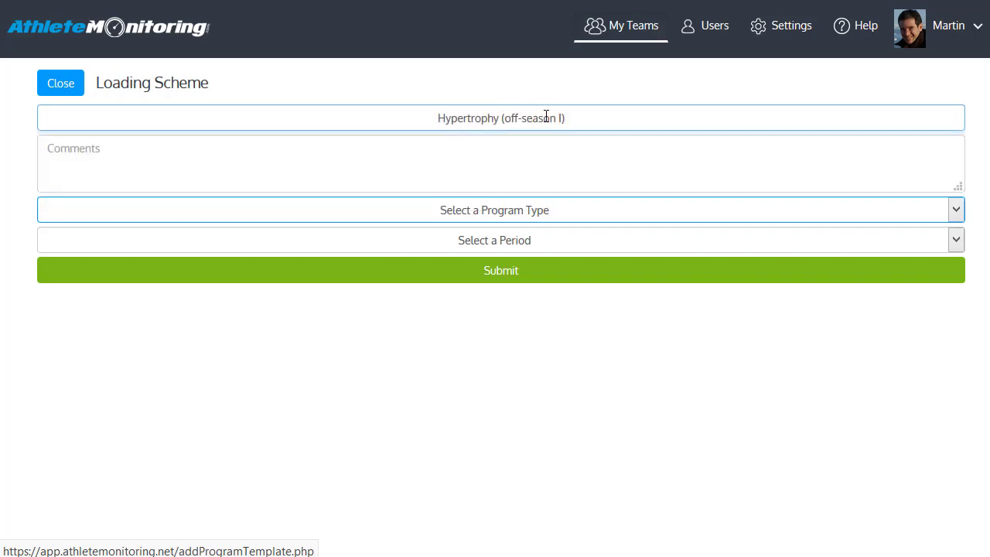
pyautogui.moveTo(504, 119); pyautogui.dragTo(524, 120)
pyautogui.write('presea')
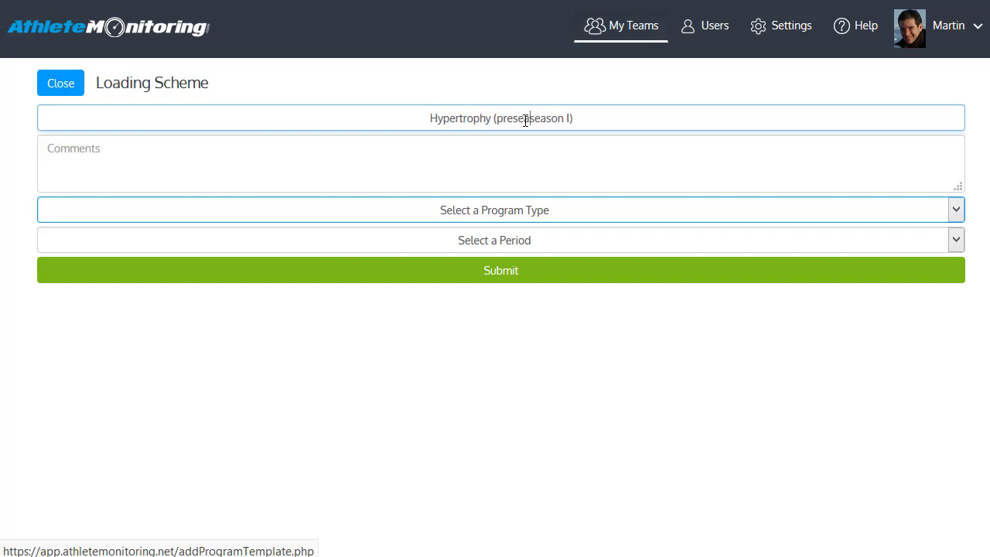
pyautogui.press('BackSpace')
pyautogui.press('BackSpace')
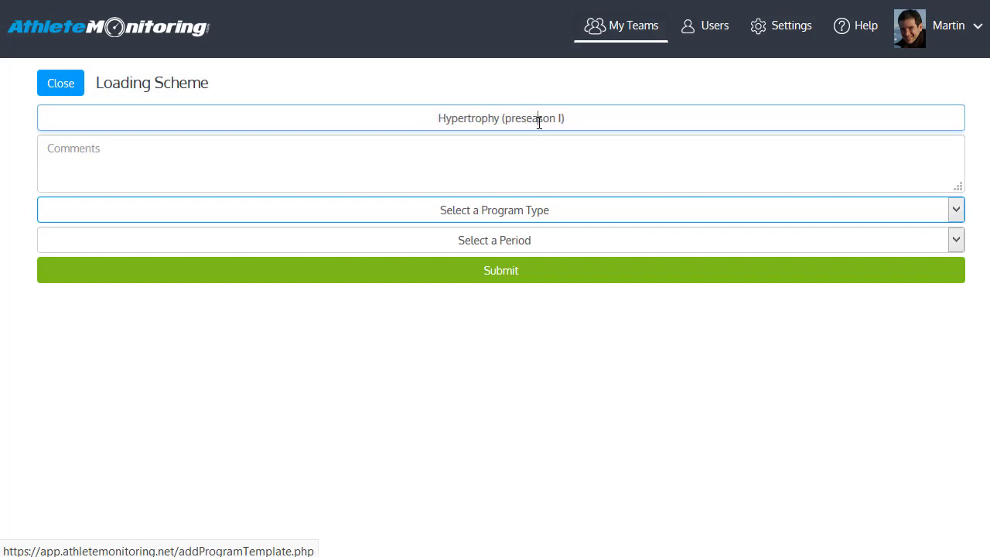
# Enter the comment "Use only during pre season" for the loading scheme
pyautogui.click(541, 151)
pyautogui.write('Us')
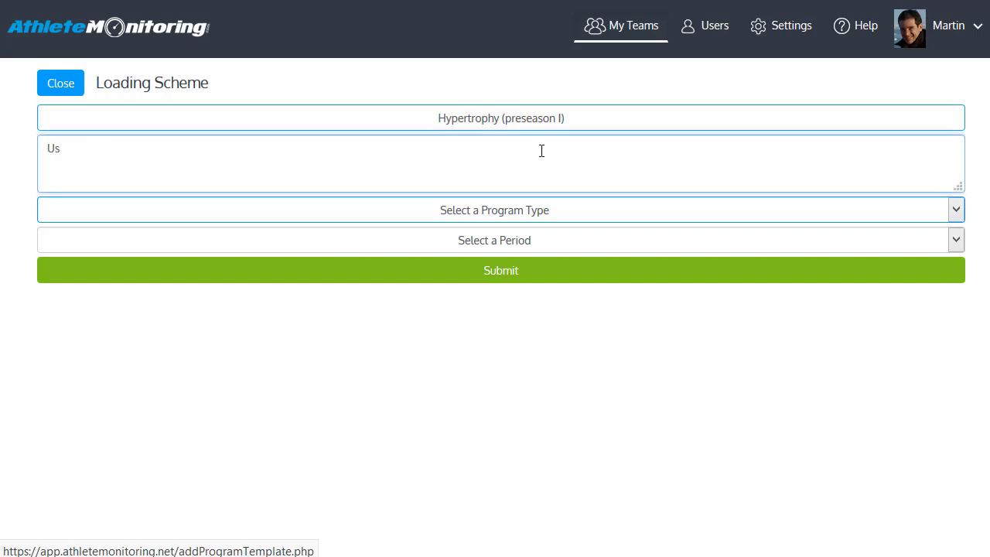
pyautogui.write('e only during pre se')
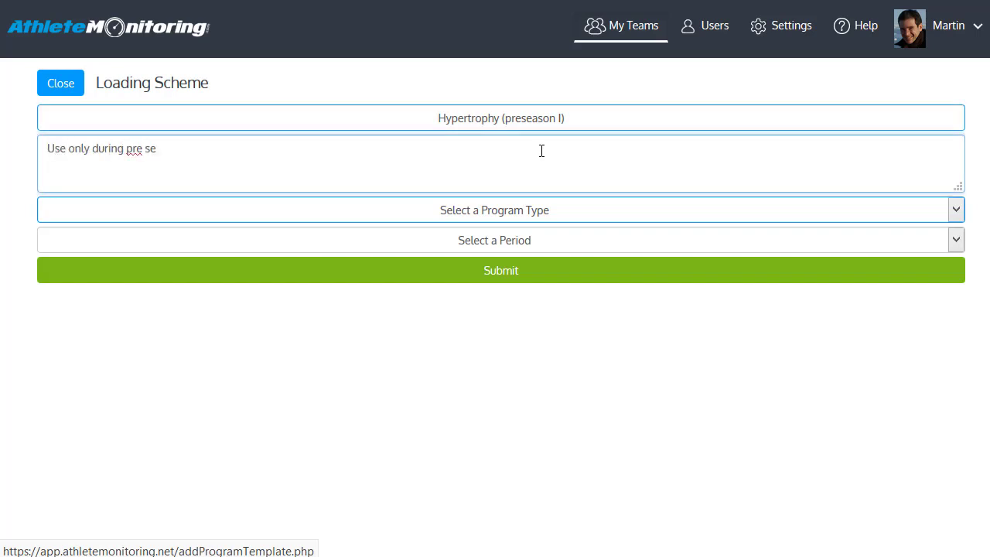
pyautogui.write('s')
pyautogui.write('a')
pyautogui.press('BackSpace')
pyautogui.press('BackSpace')
pyautogui.write('ason')
# Set the loading scheme's program type to Sets x Reps and its period to Pre-season
pyautogui.click(498, 209)
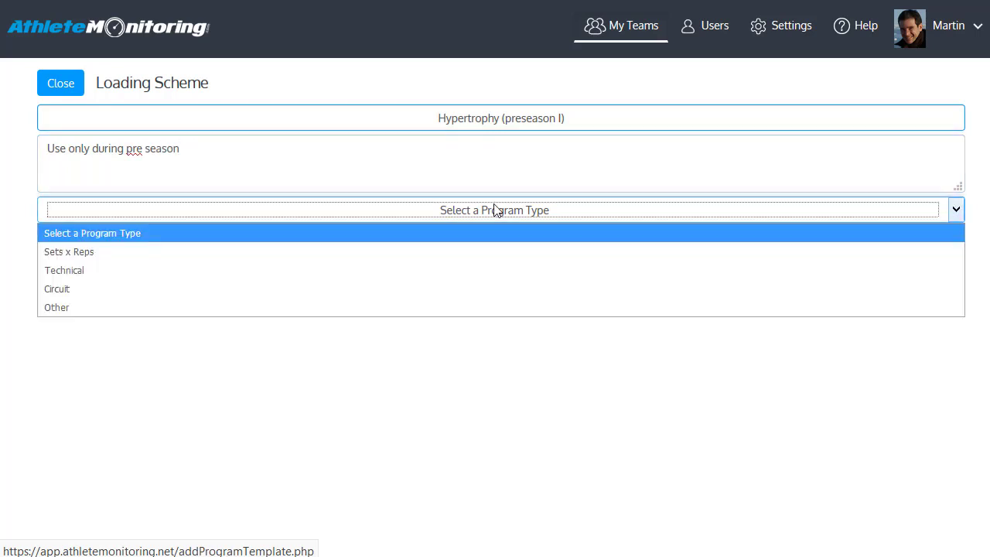
pyautogui.click(96, 259)
pyautogui.click(360, 244)
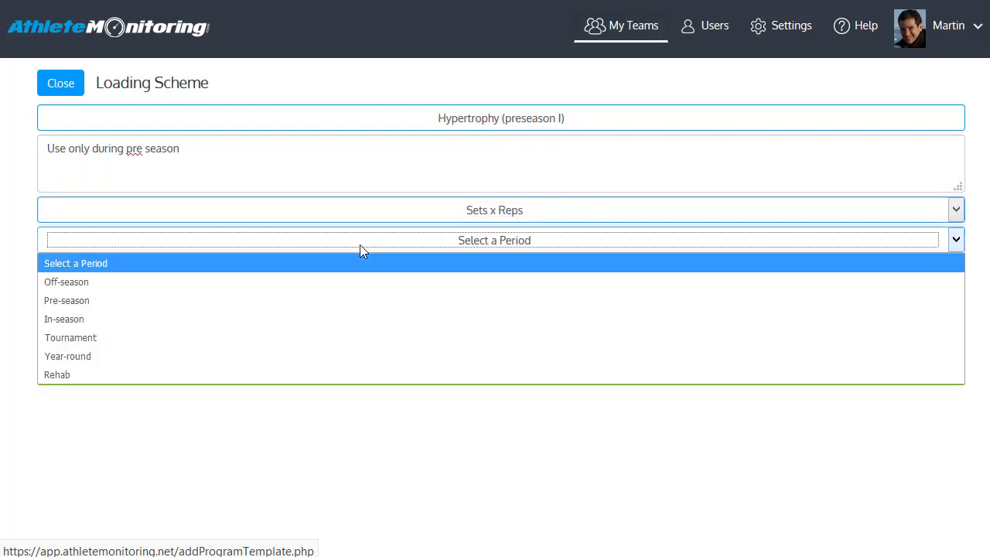
pyautogui.click(206, 305)
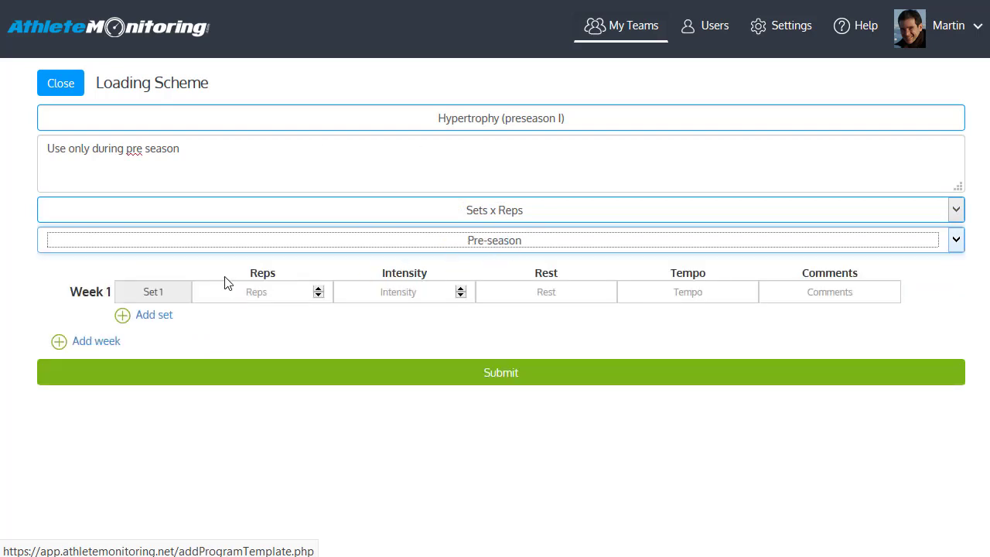
# Fill in week 1, set 1 with 12 reps, intensity 70 and a rest of 2:00
pyautogui.click(259, 287)
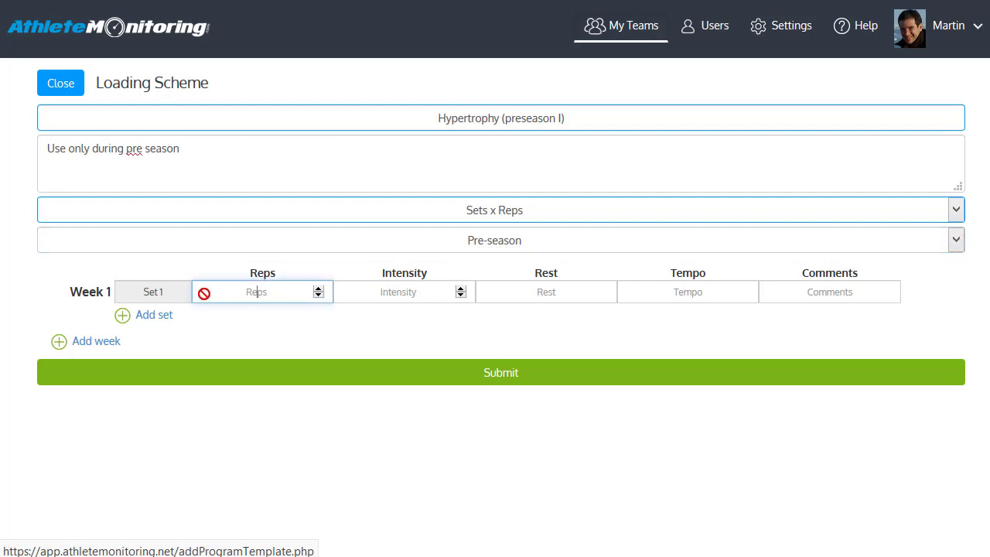
pyautogui.write('12')
pyautogui.click(370, 288)
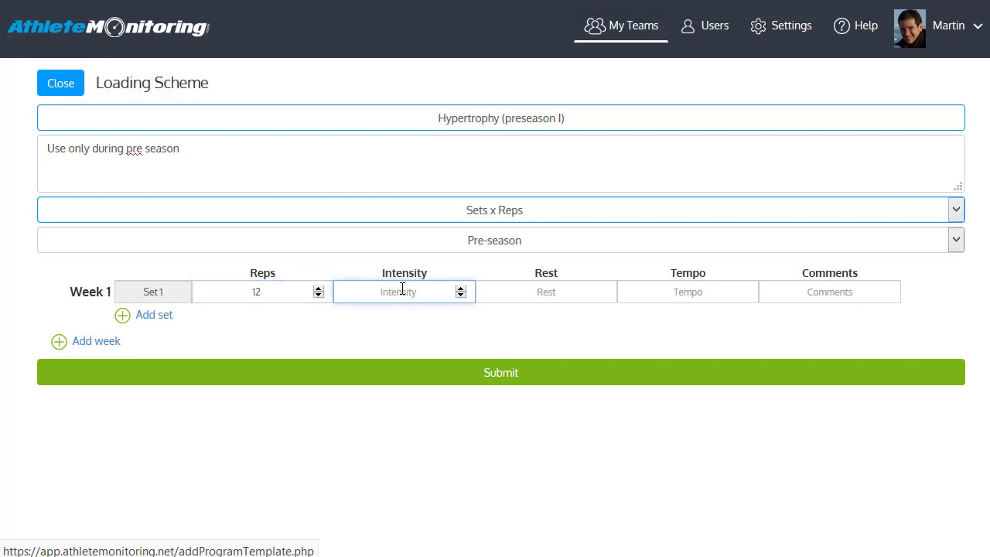
pyautogui.write('70')
pyautogui.click(548, 293)
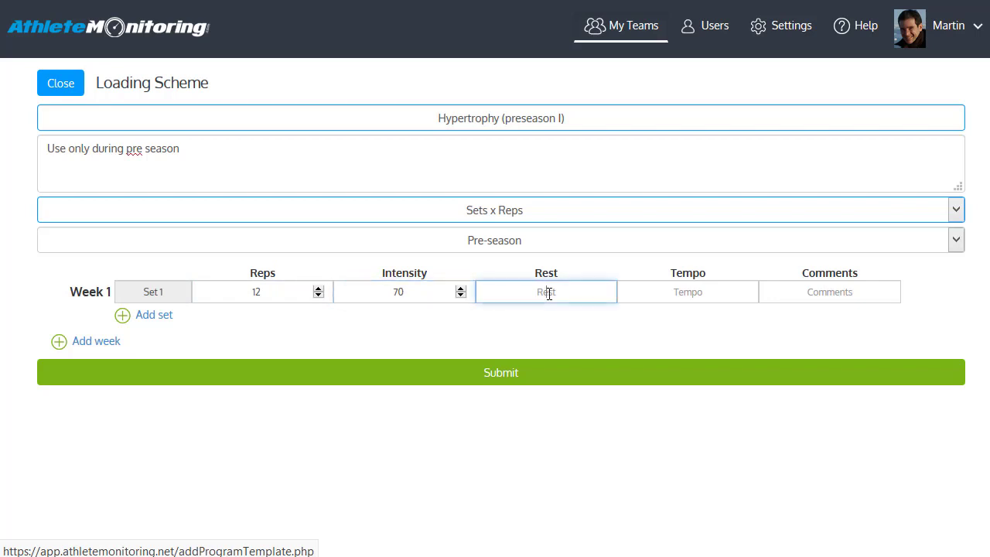
pyautogui.write('2:00')
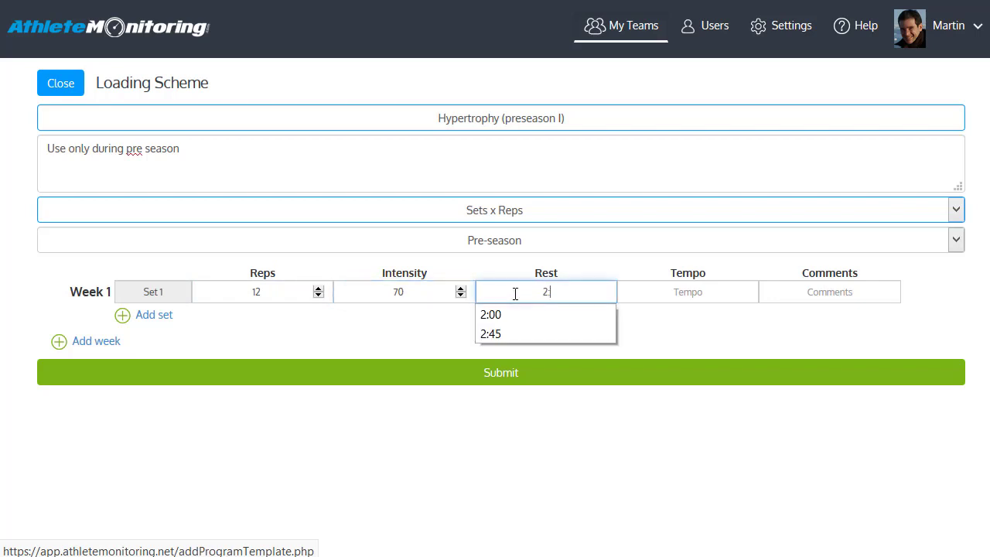
# Give week 1, set 1 the tempo 1010 and the comment "Very slow during eccentric phase"
pyautogui.click(713, 295)
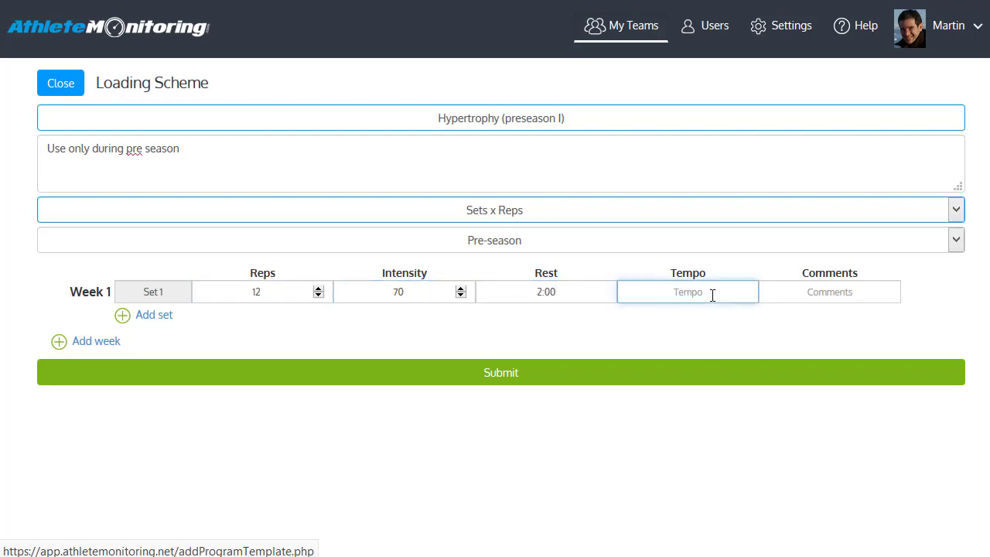
pyautogui.write('1010')
pyautogui.click(832, 292)
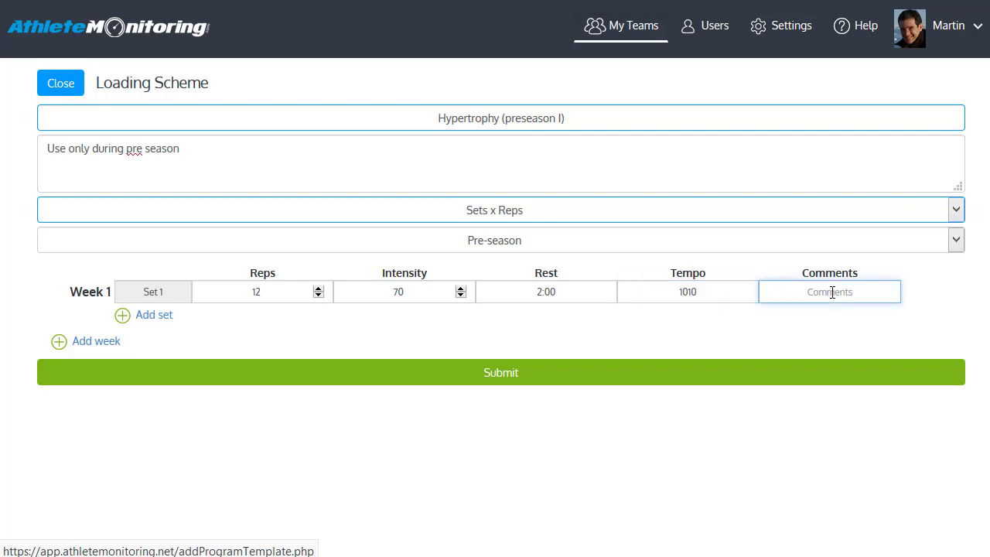
pyautogui.write('Very')
pyautogui.write(' slow')
pyautogui.write(' during')
pyautogui.write(' eccentric')
pyautogui.write(' phase')
# Add a second set to week 1 with 10 reps and intensity 75, and add a second week to the scheme
pyautogui.click(155, 317)
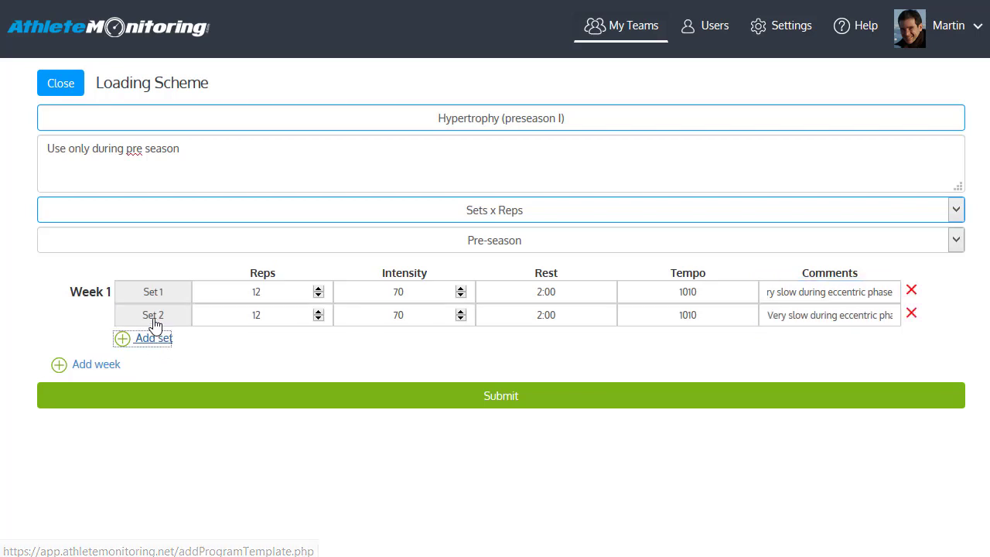
pyautogui.doubleClick(254, 315)
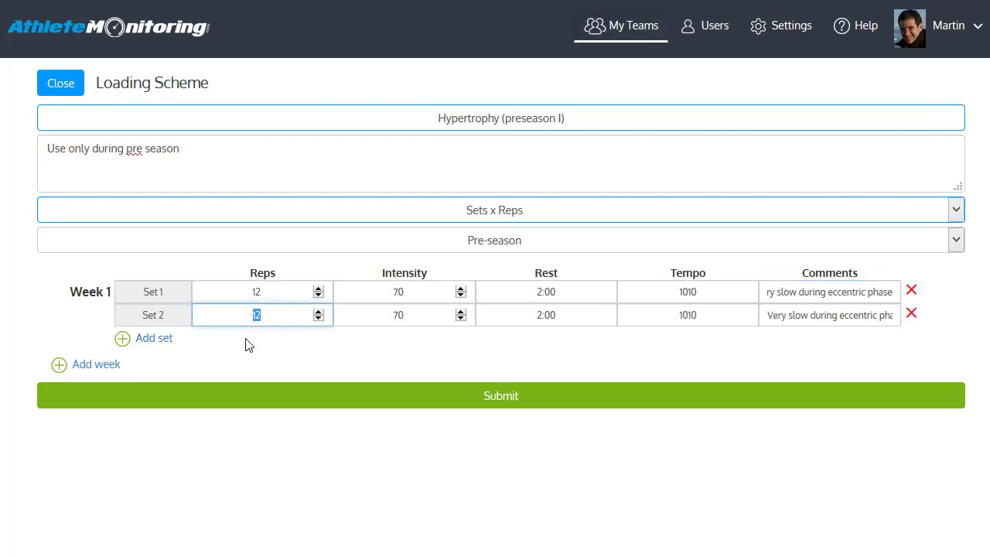
pyautogui.write('10')
pyautogui.click(412, 309)
pyautogui.doubleClick(400, 314)
pyautogui.write('75')
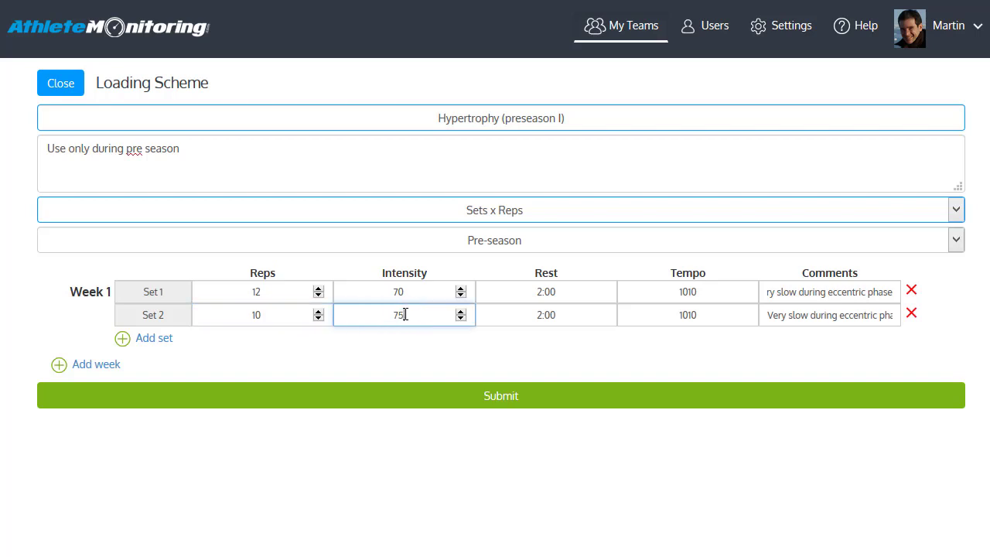
pyautogui.click(100, 365)
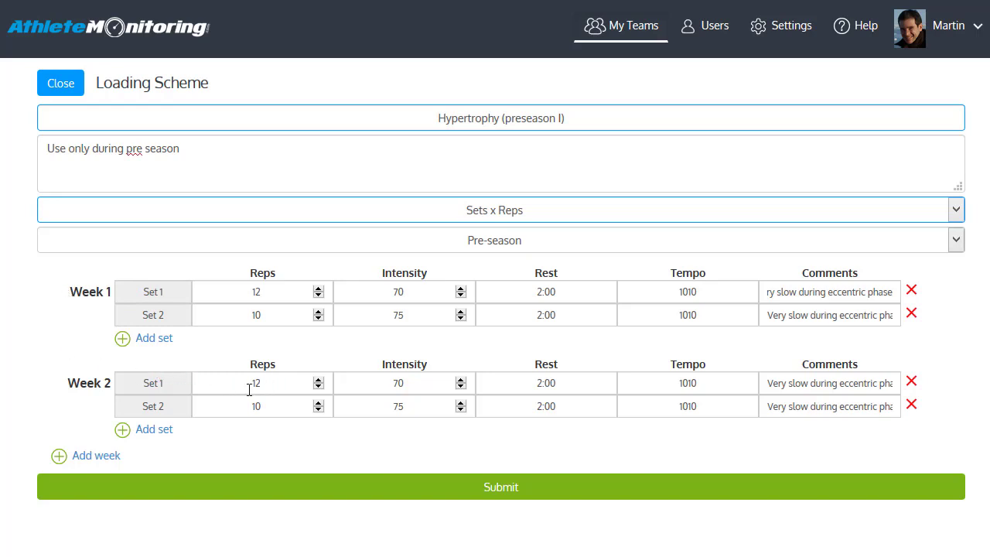
# Add a third and a fourth week to the loading scheme and submit it
pyautogui.click(81, 456)
pyautogui.scroll(-1, 298, 415)
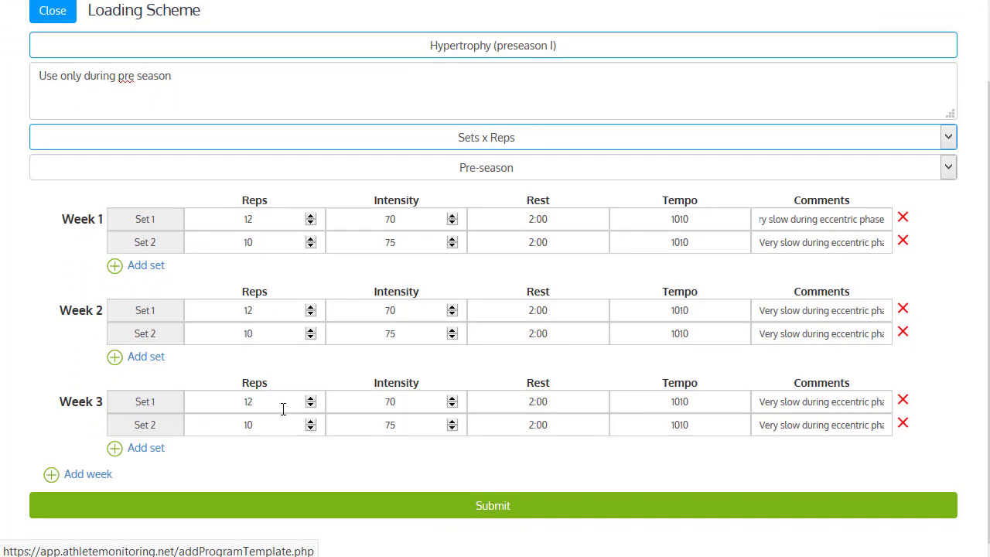
pyautogui.click(88, 475)
pyautogui.scroll(-1, 89, 464)
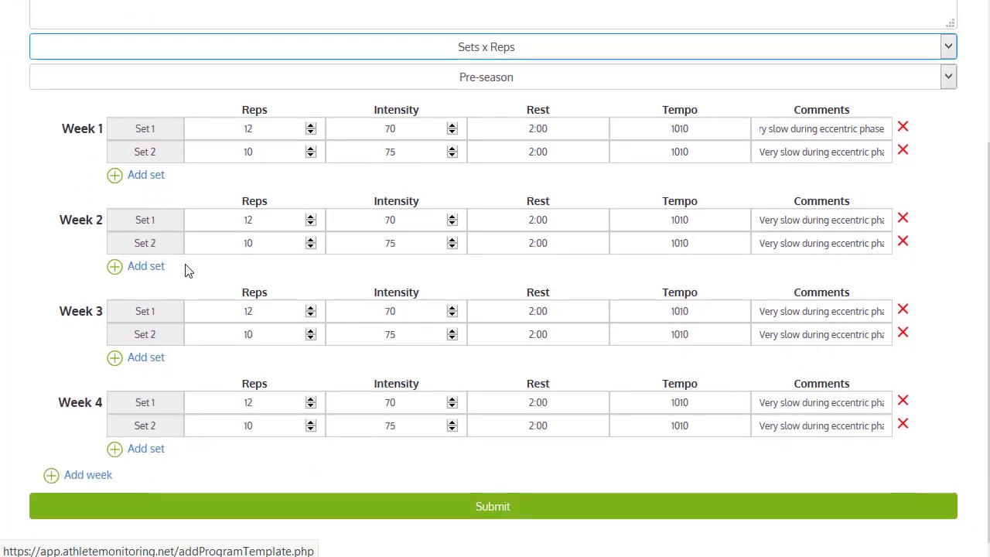
pyautogui.scroll(3, 419, 154)
pyautogui.scroll(-3, 438, 277)
pyautogui.click(511, 517)
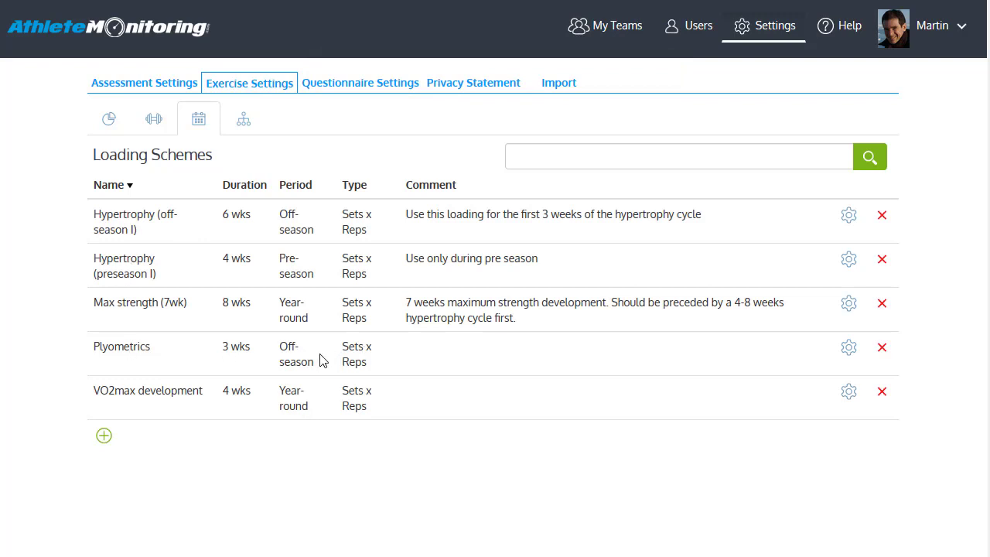
# Open the Plyometrics loading scheme, review its weekly sets and close it
pyautogui.click(849, 347)
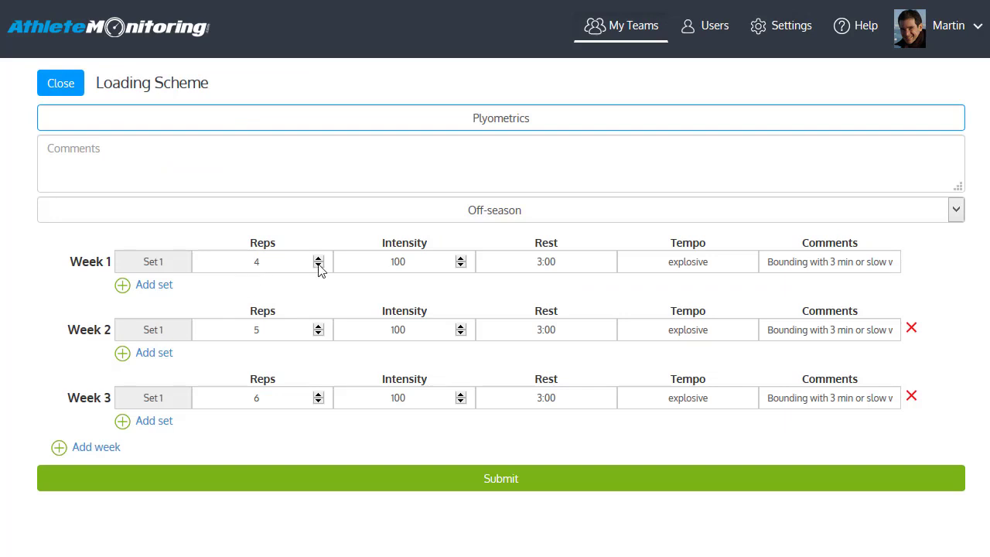
pyautogui.click(68, 93)
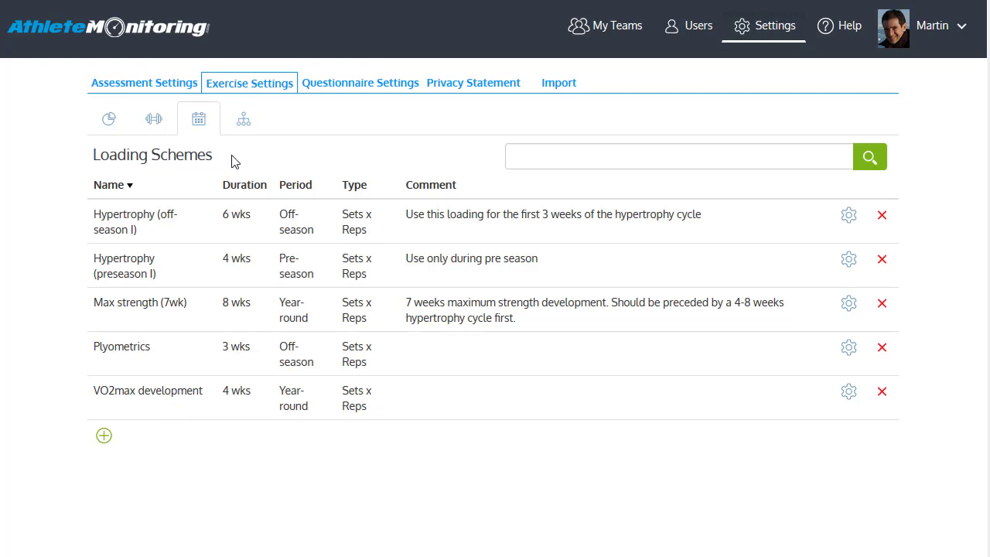
# Open the workout template "4 weeks VO2max development program" for editing and review its name and settings
pyautogui.click(248, 124)
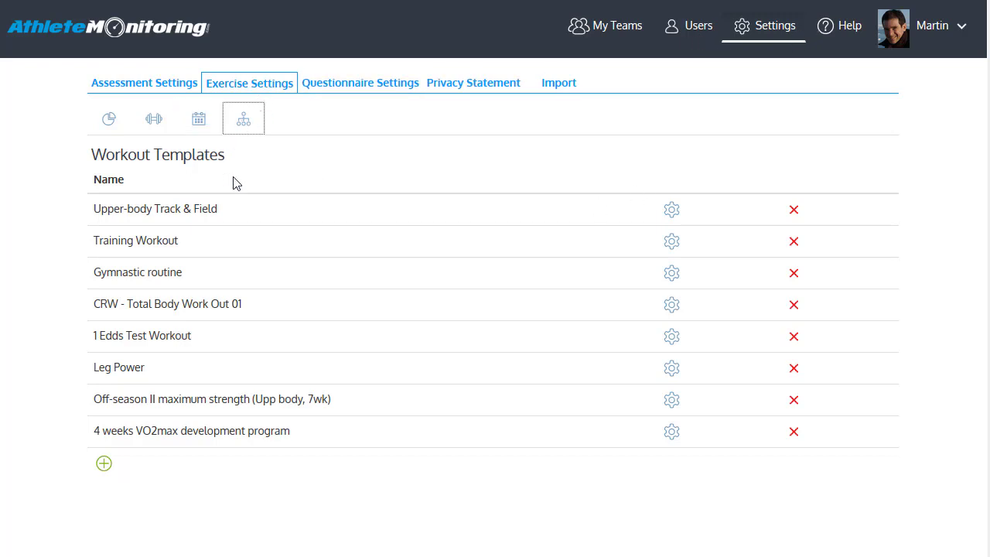
pyautogui.click(673, 435)
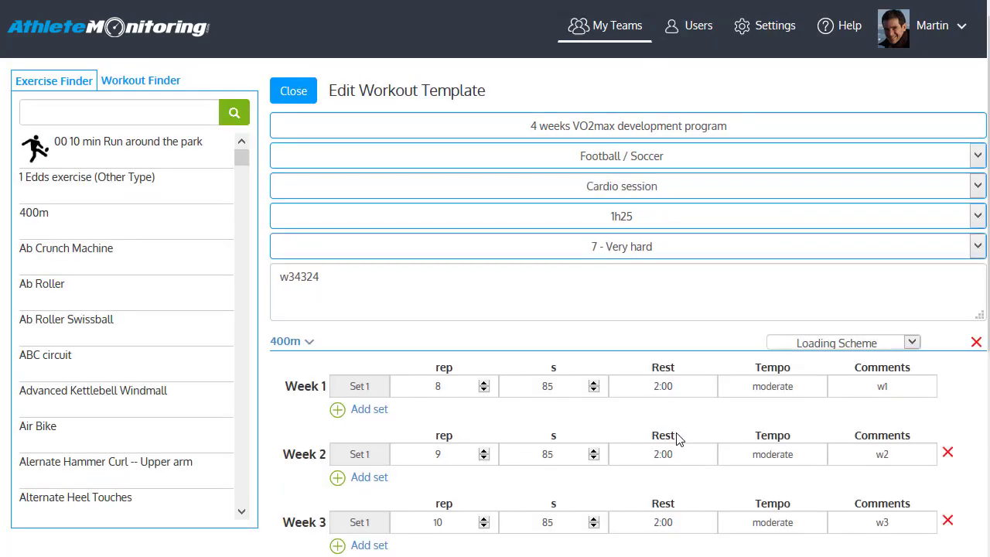
pyautogui.scroll(-1, 379, 104)
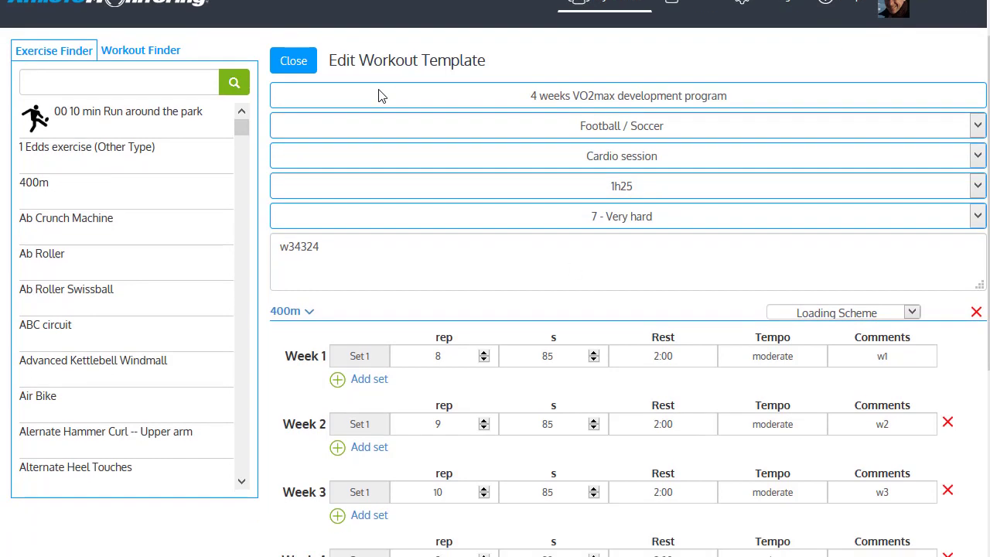
pyautogui.scroll(-2, 379, 96)
pyautogui.moveTo(495, 26); pyautogui.dragTo(846, 31)
pyautogui.scroll(2, 818, 141)
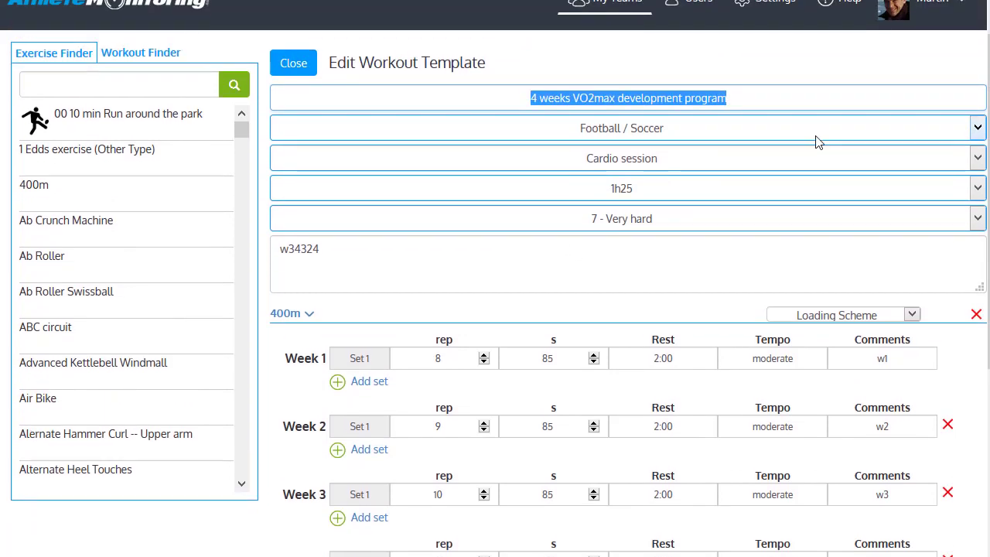
pyautogui.scroll(1, 818, 141)
# Switch the workout template's sport to All sports and back to Football / Soccer
pyautogui.click(713, 137)
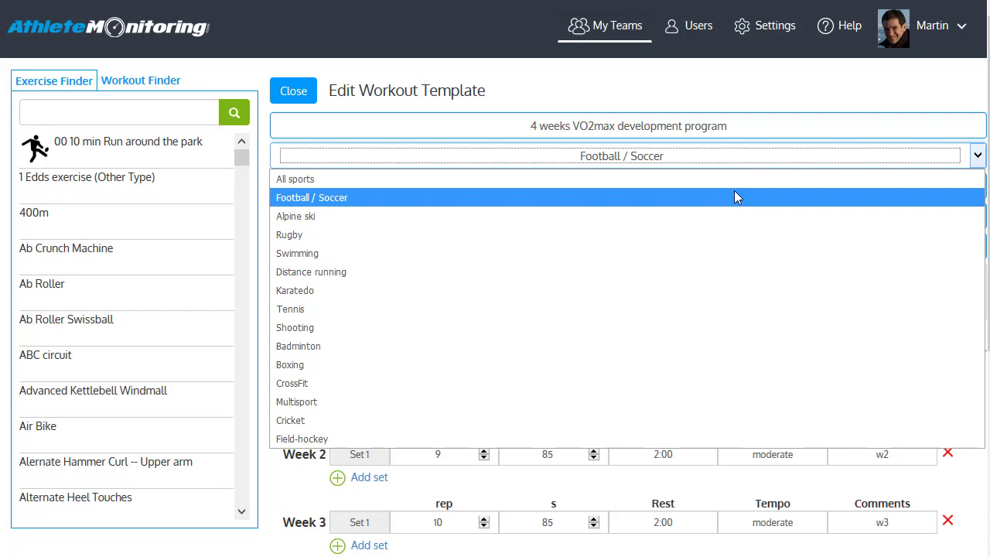
pyautogui.click(397, 184)
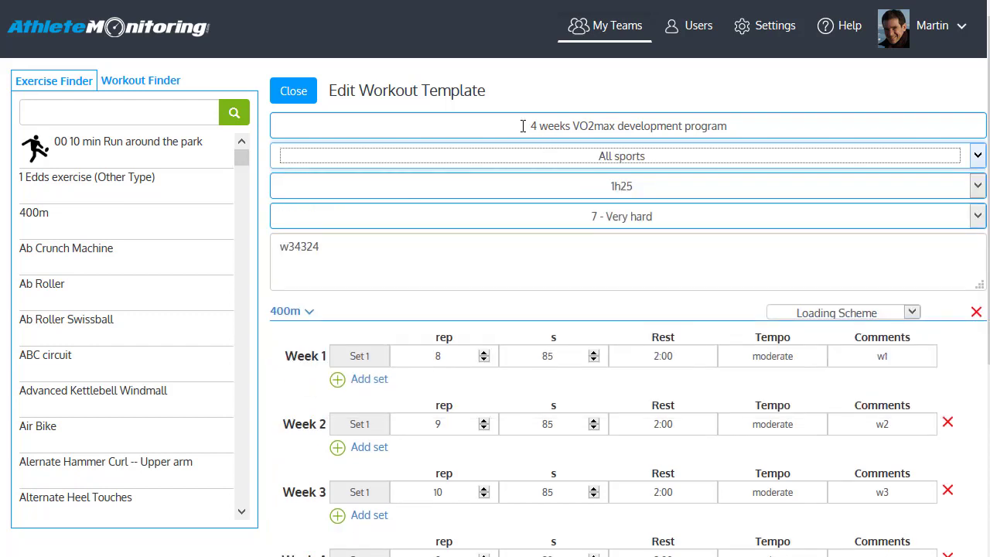
pyautogui.moveTo(523, 126); pyautogui.dragTo(793, 126)
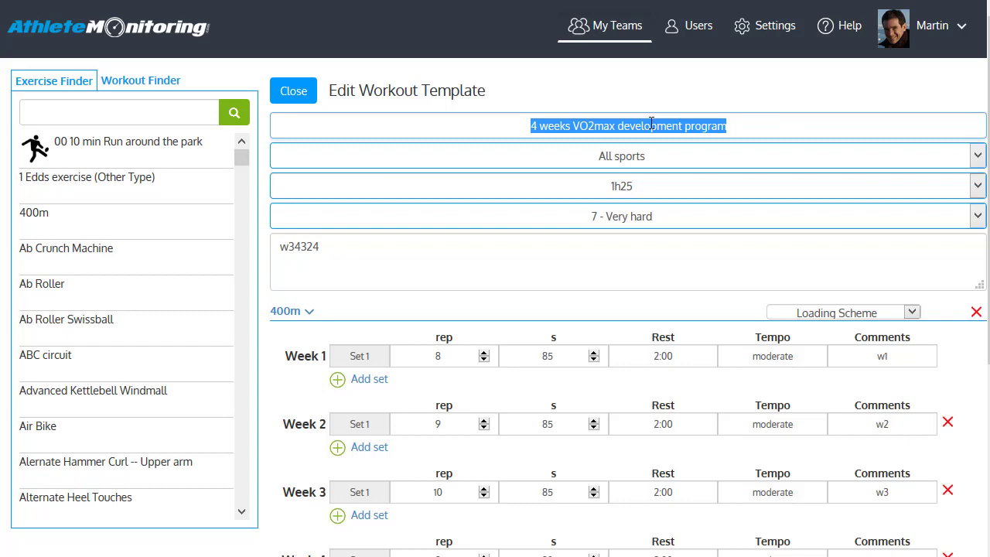
pyautogui.click(606, 159)
pyautogui.click(606, 159)
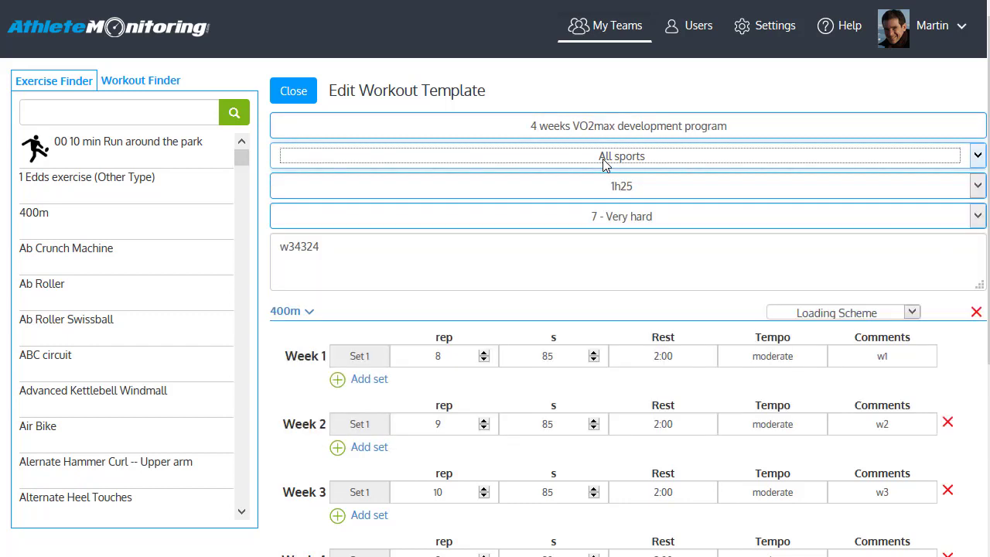
pyautogui.click(619, 159)
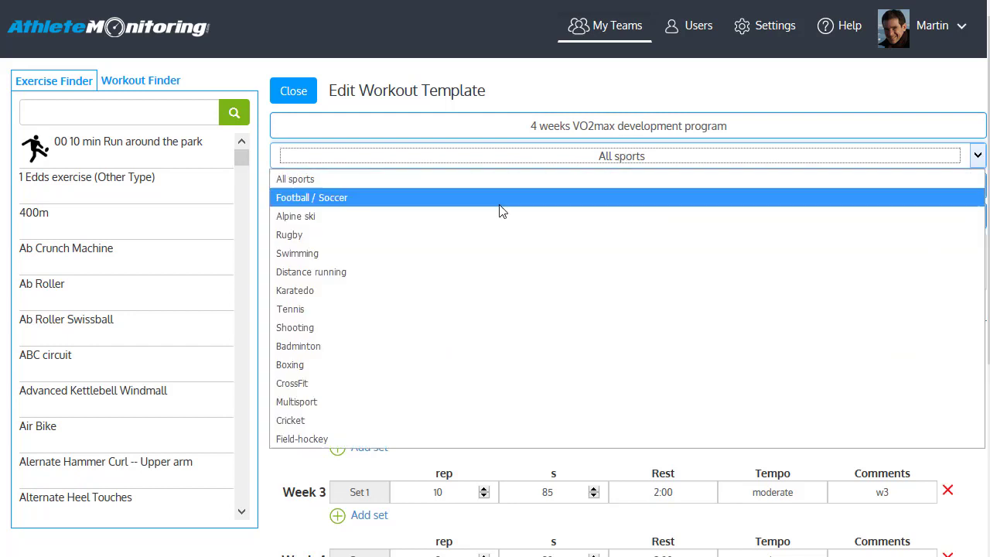
pyautogui.click(499, 210)
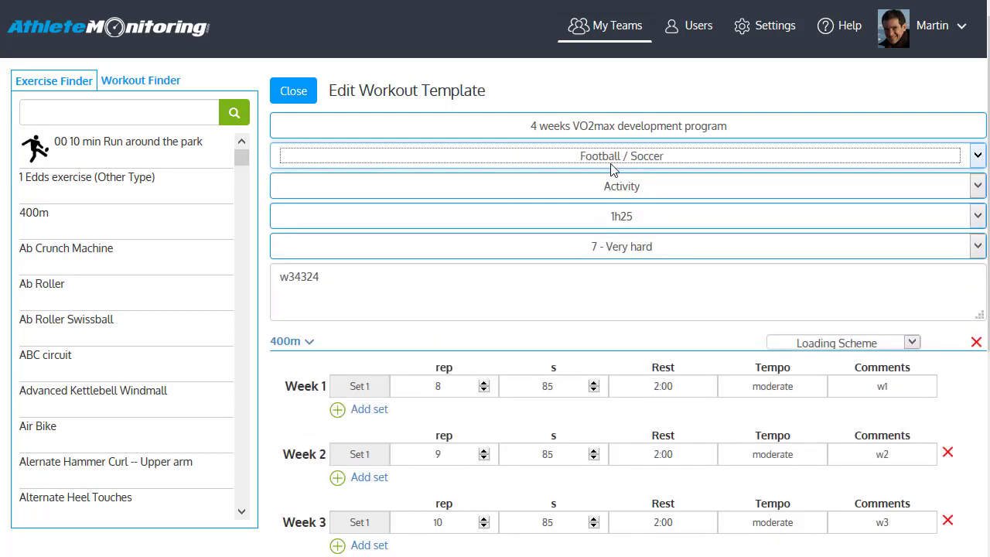
# Set the template's activity to Resistance training and check the duration and difficulty options
pyautogui.click(621, 187)
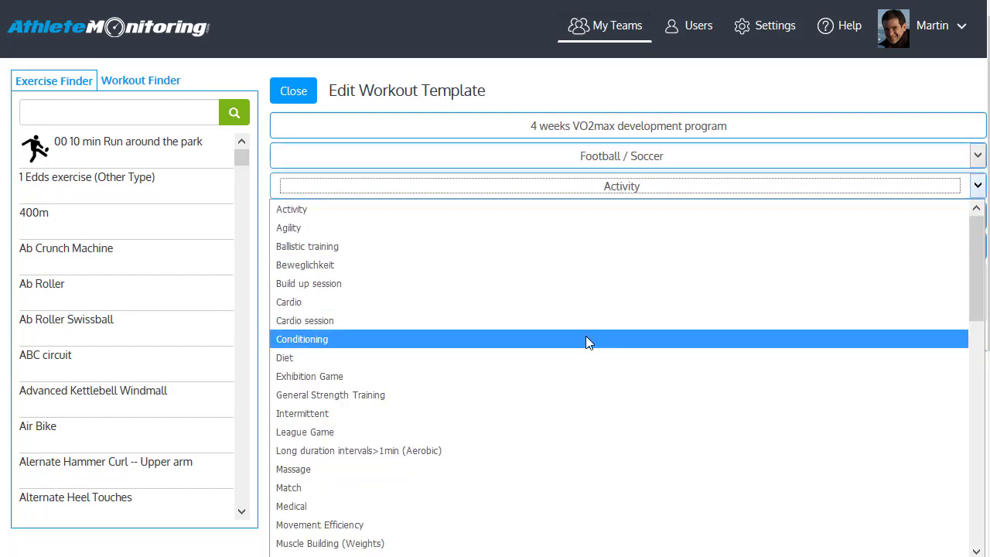
pyautogui.scroll(-3, 586, 336)
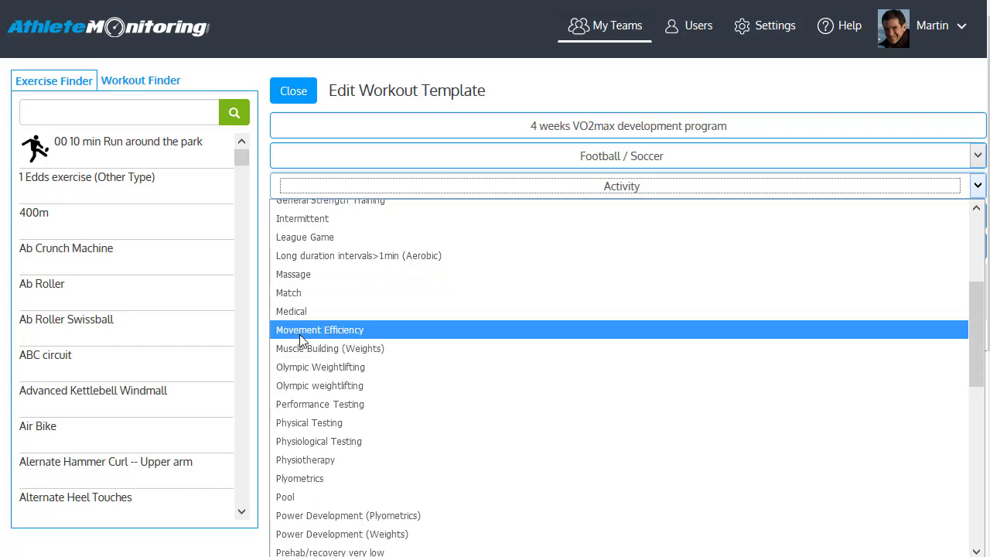
pyautogui.scroll(-5, 301, 340)
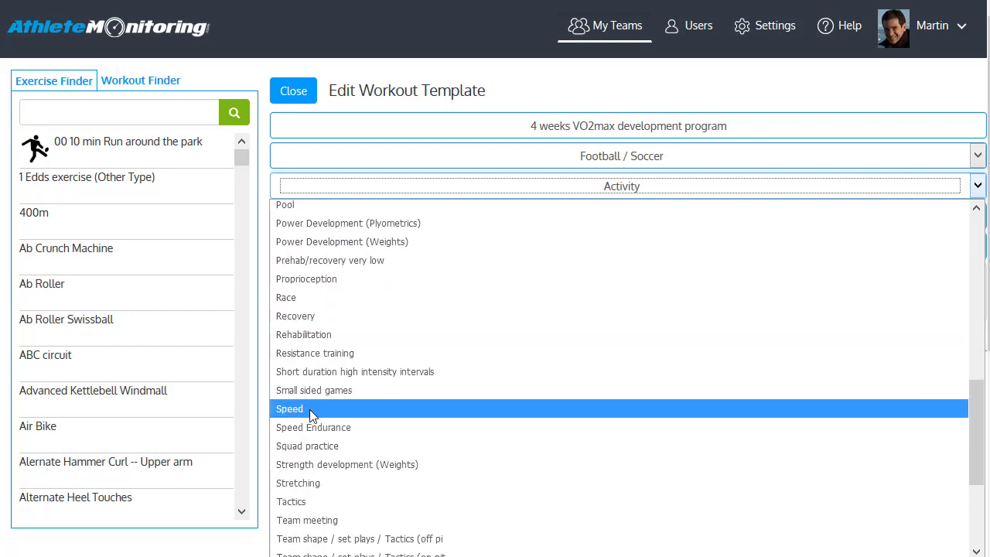
pyautogui.click(325, 355)
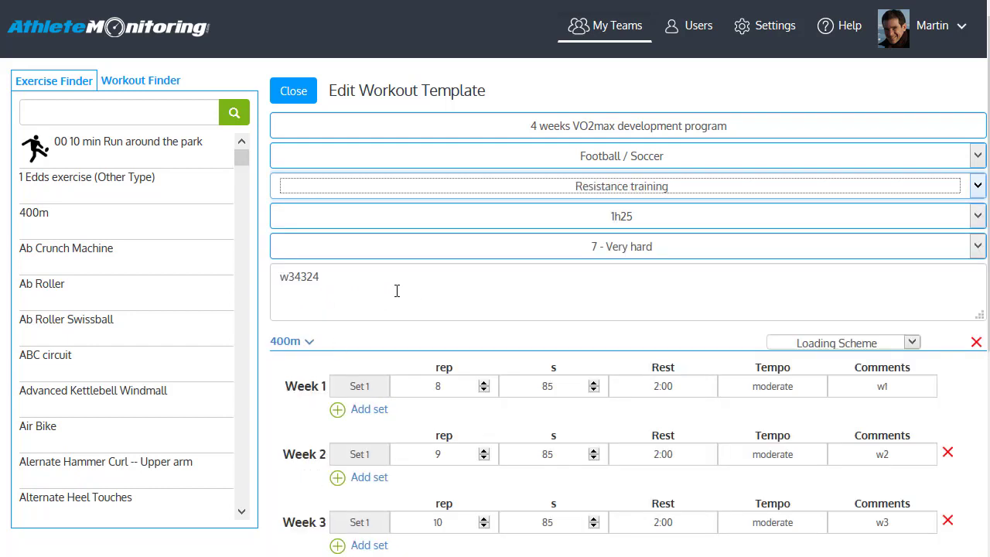
pyautogui.click(539, 224)
pyautogui.click(539, 225)
pyautogui.click(562, 246)
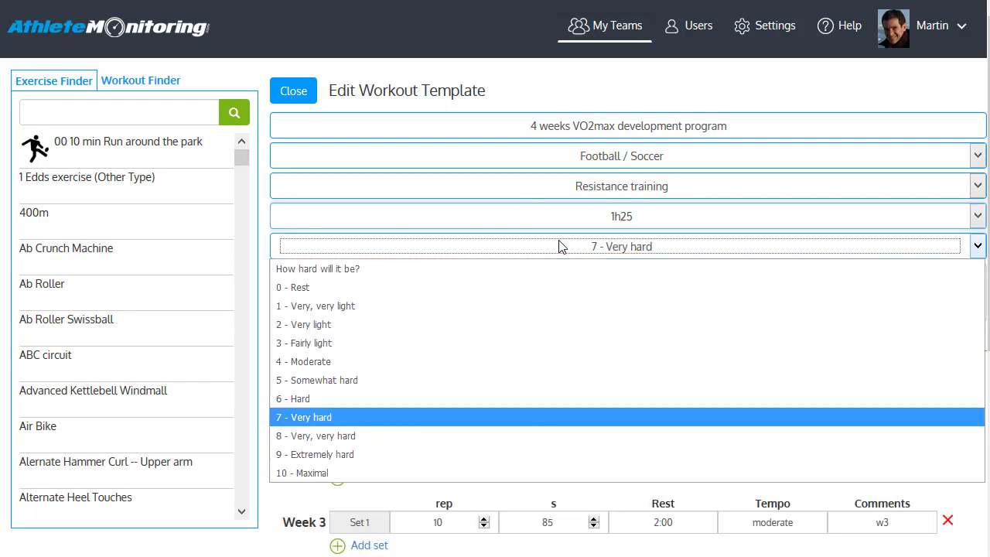
pyautogui.click(563, 246)
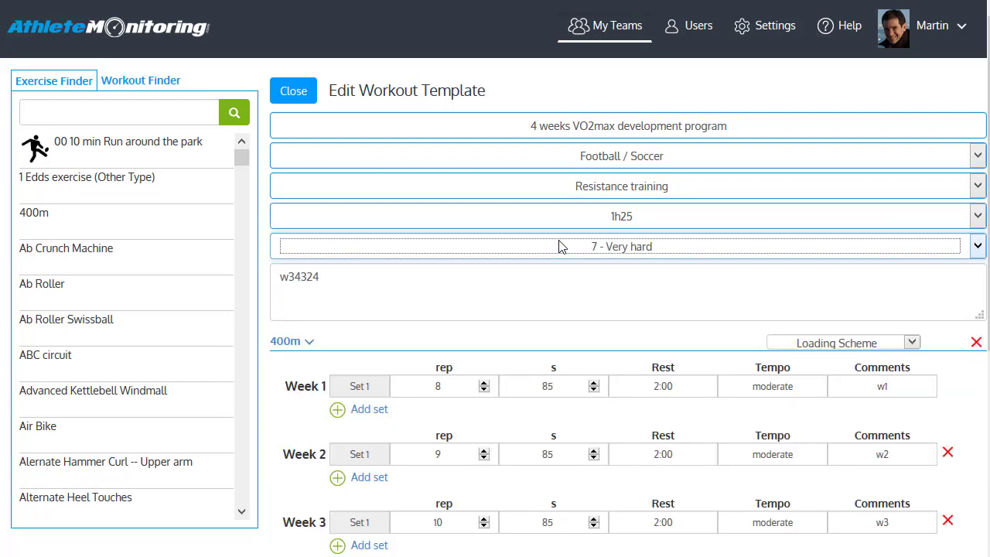
# Replace the template's warm-up text with "sdgsd" and clear the field
pyautogui.doubleClick(531, 284)
pyautogui.write('sdgsd')
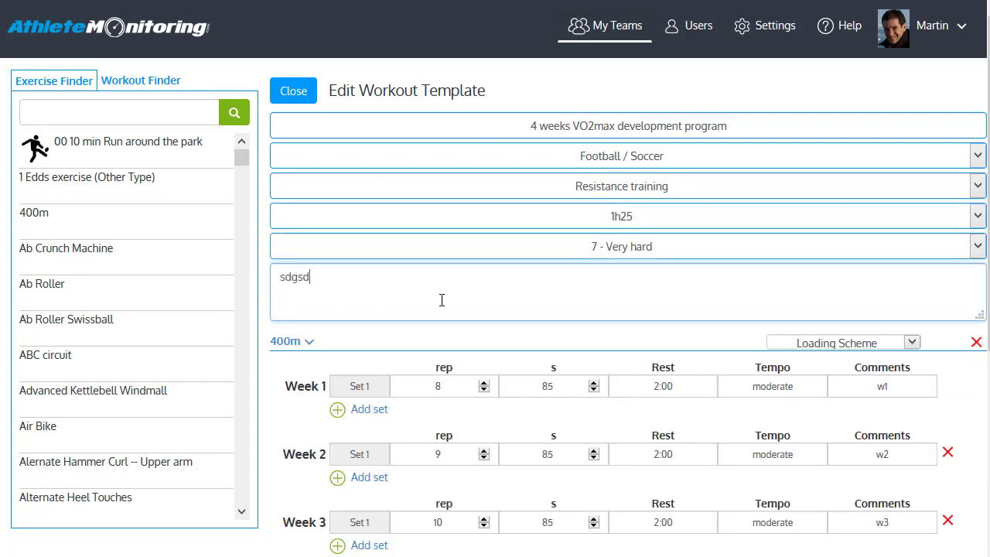
pyautogui.press('BackSpace')
pyautogui.press('BackSpace')
pyautogui.press('BackSpace')
pyautogui.press('BackSpace')
pyautogui.press('BackSpace')
# Add another 400m exercise to the template and insert Ab Crunch Machine between the two 400m exercises
pyautogui.scroll(-3, 386, 295)
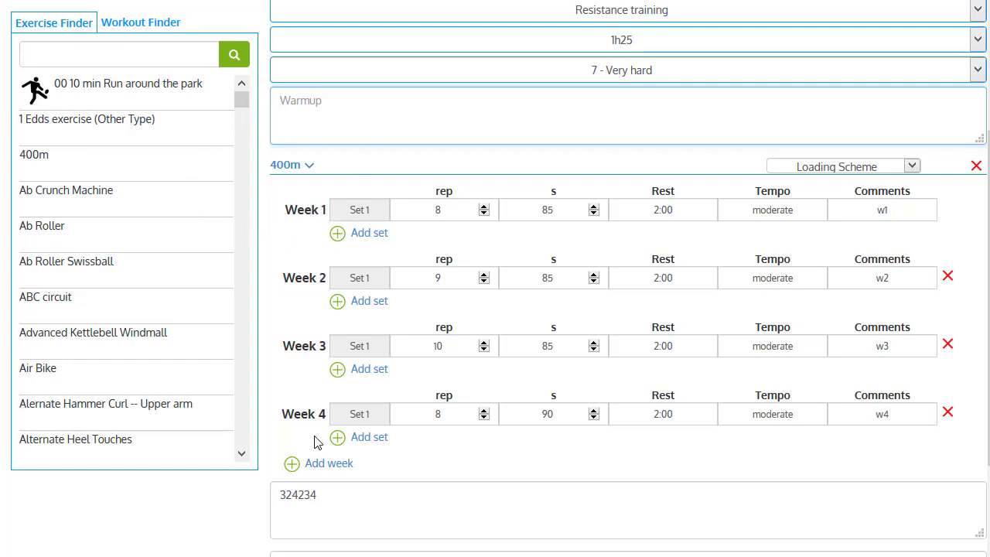
pyautogui.click(37, 151)
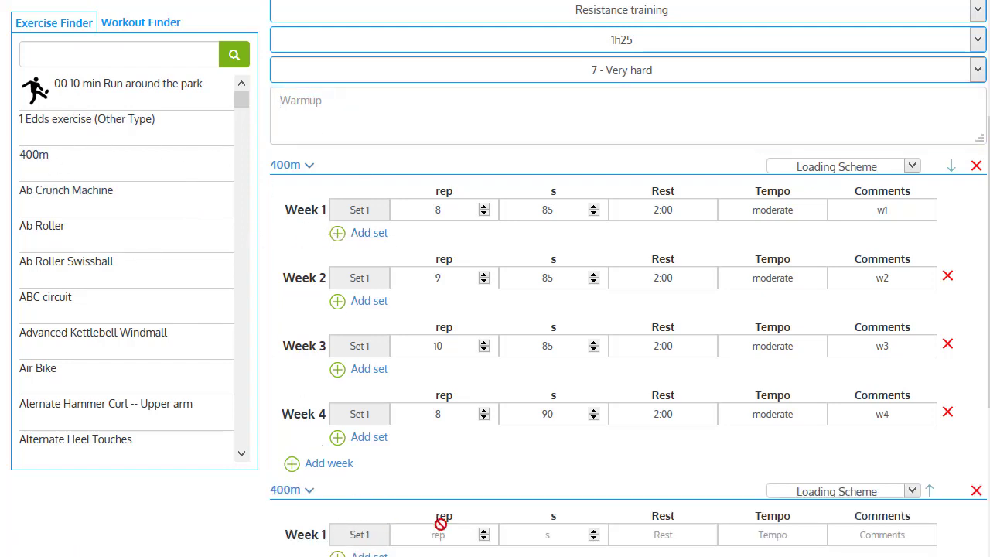
pyautogui.scroll(-2, 802, 523)
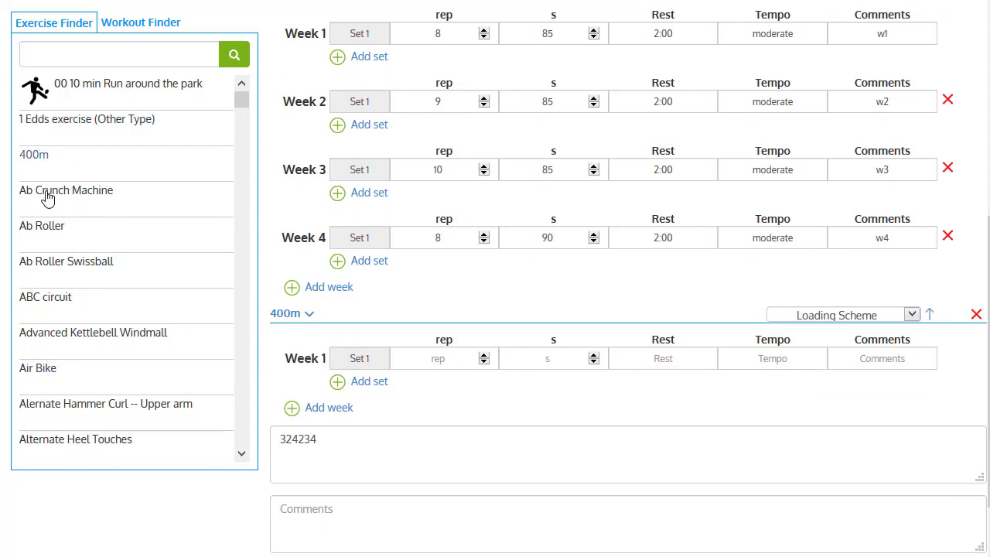
pyautogui.moveTo(48, 199); pyautogui.dragTo(365, 317)
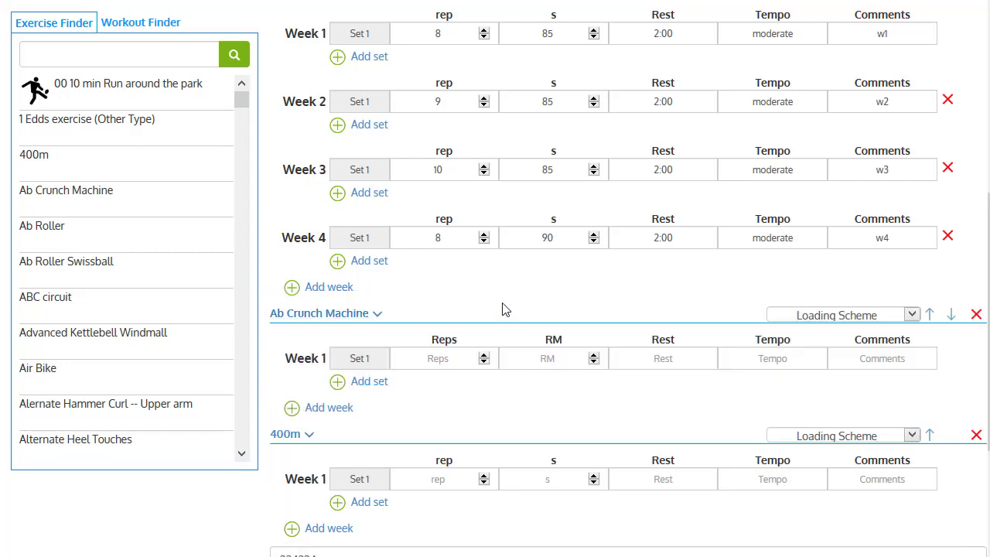
# Set the workout template's activity to Cardio
pyautogui.scroll(4, 540, 307)
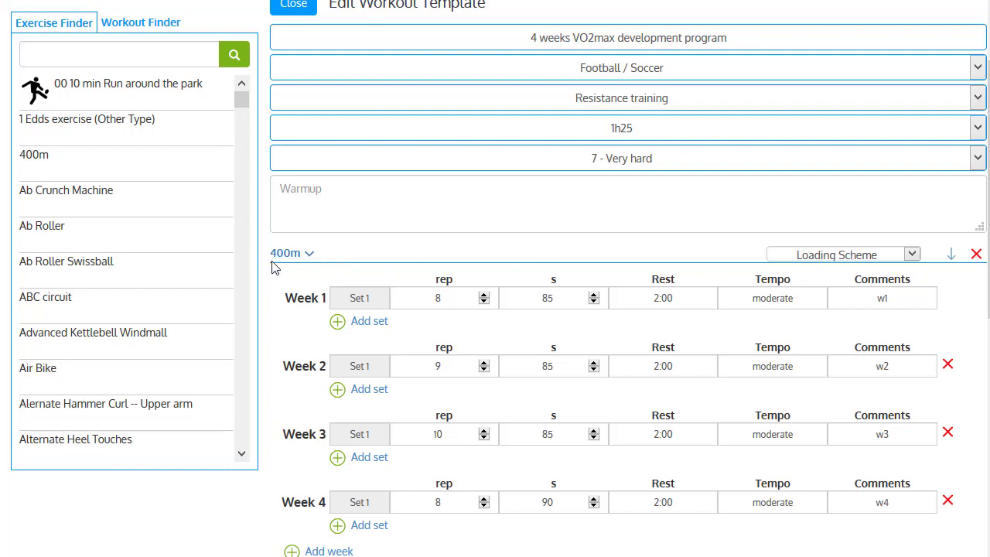
pyautogui.scroll(-1, 386, 306)
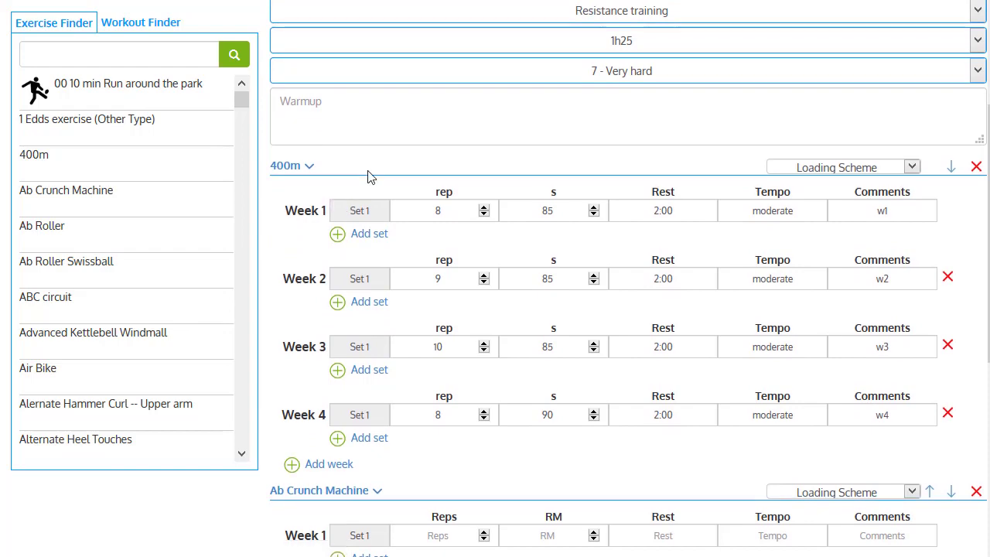
pyautogui.scroll(2, 368, 177)
pyautogui.click(593, 193)
pyautogui.scroll(1, 568, 214)
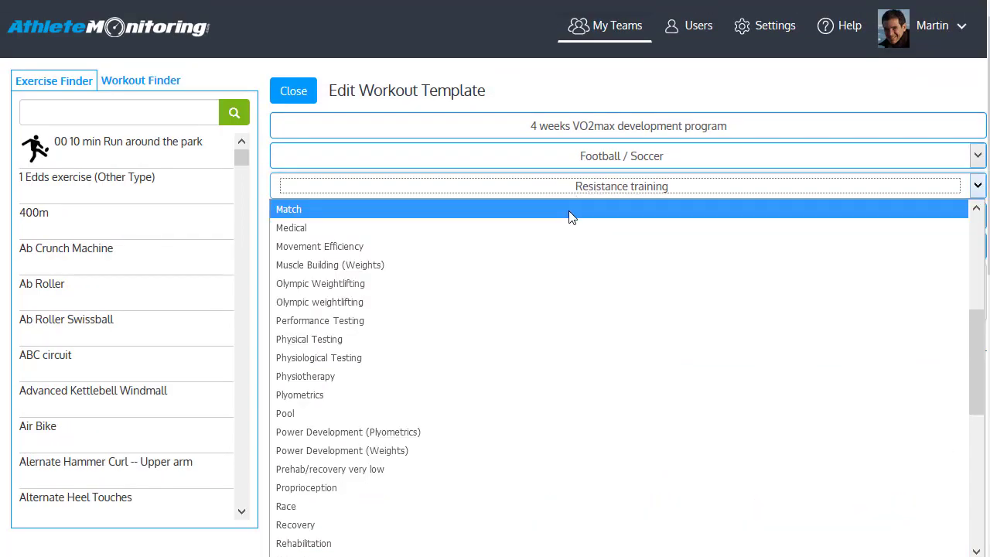
pyautogui.scroll(5, 518, 356)
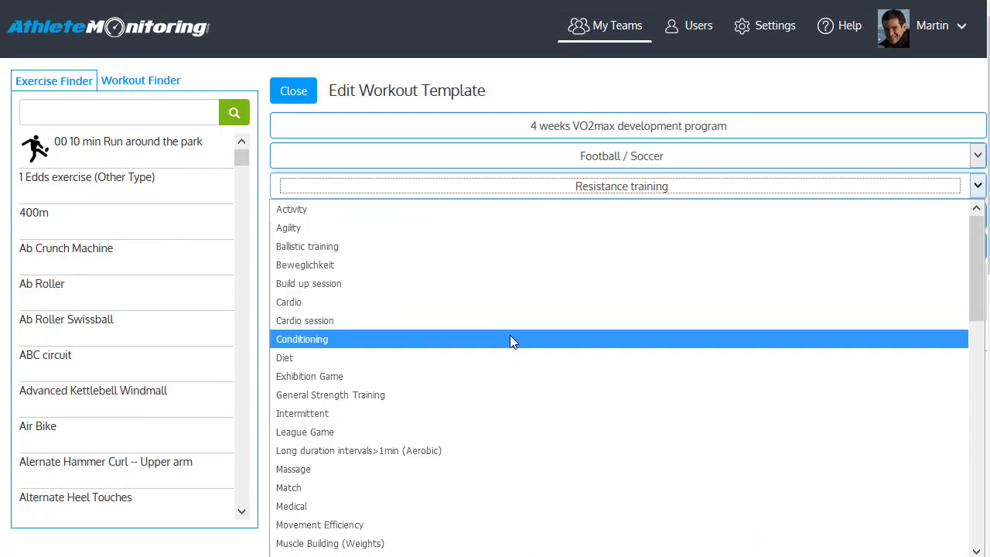
pyautogui.click(404, 308)
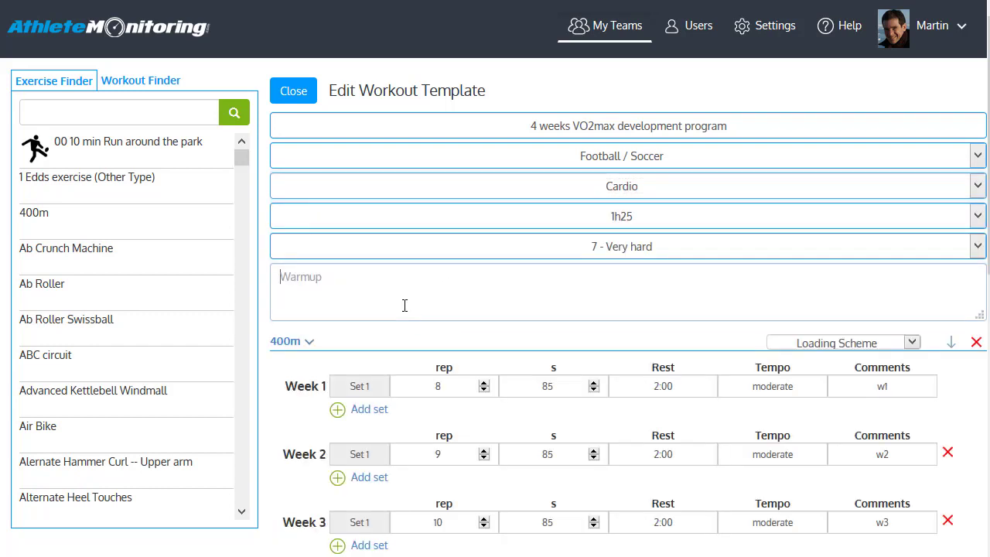
# Apply the VO2max development loading scheme to the first 400m exercise
pyautogui.scroll(-1, 208, 346)
pyautogui.scroll(-2, 209, 346)
pyautogui.scroll(-2, 421, 329)
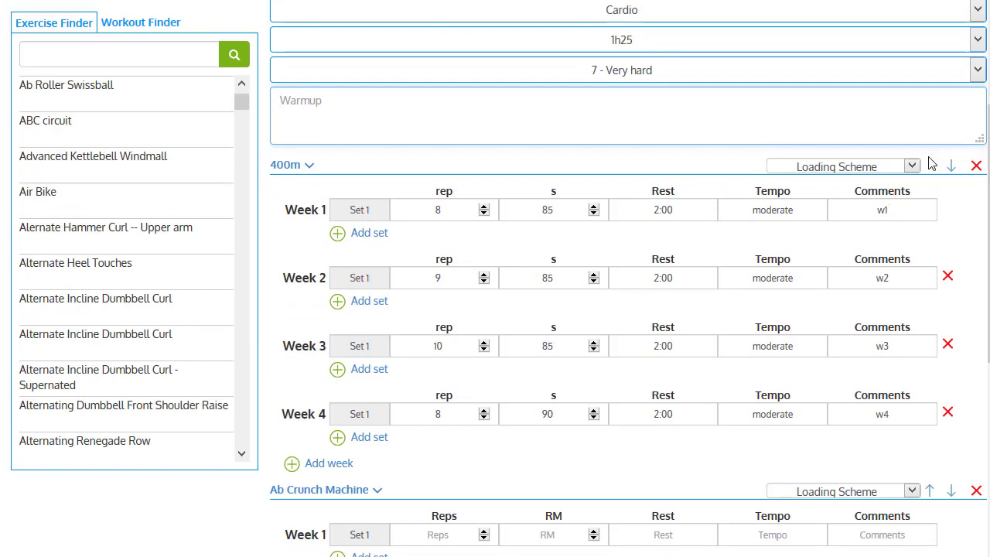
pyautogui.click(884, 166)
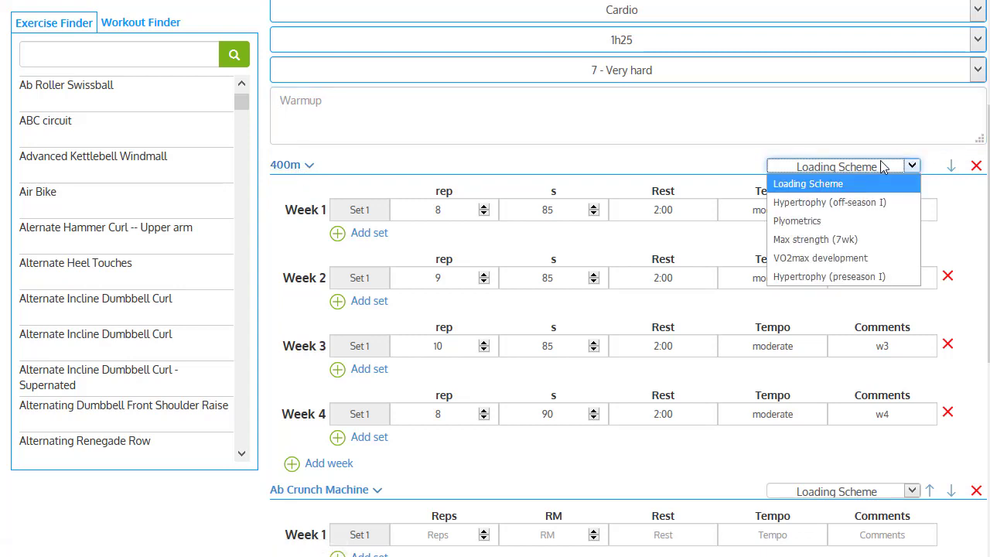
pyautogui.click(855, 259)
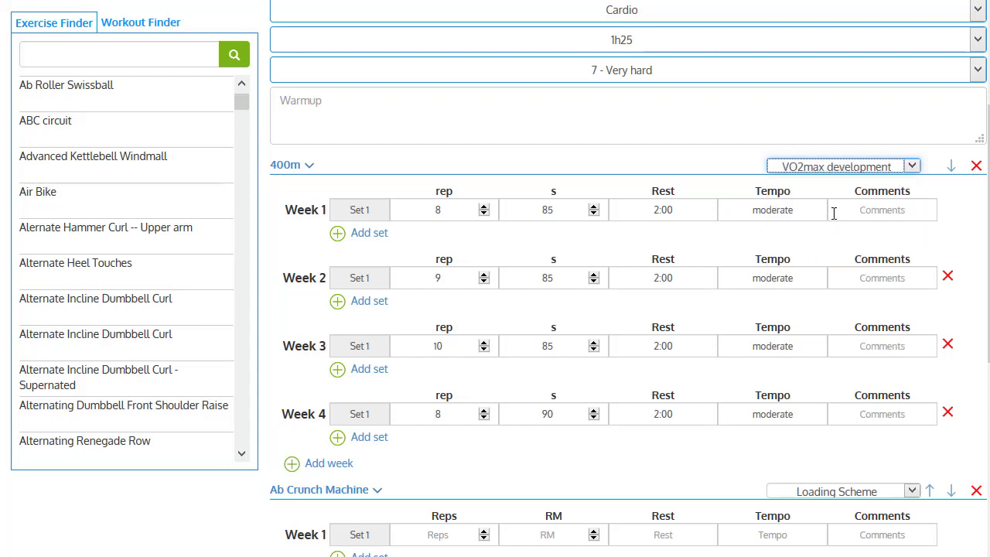
pyautogui.scroll(-3, 819, 379)
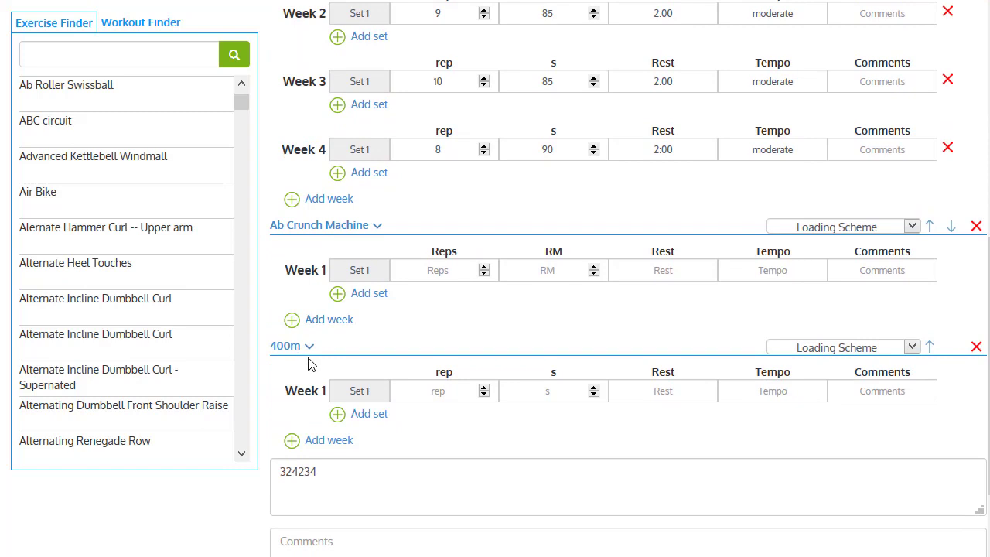
# Remove the last 400m exercise from the template and search the exercise finder for 100 and 10, clearing the search
pyautogui.click(977, 347)
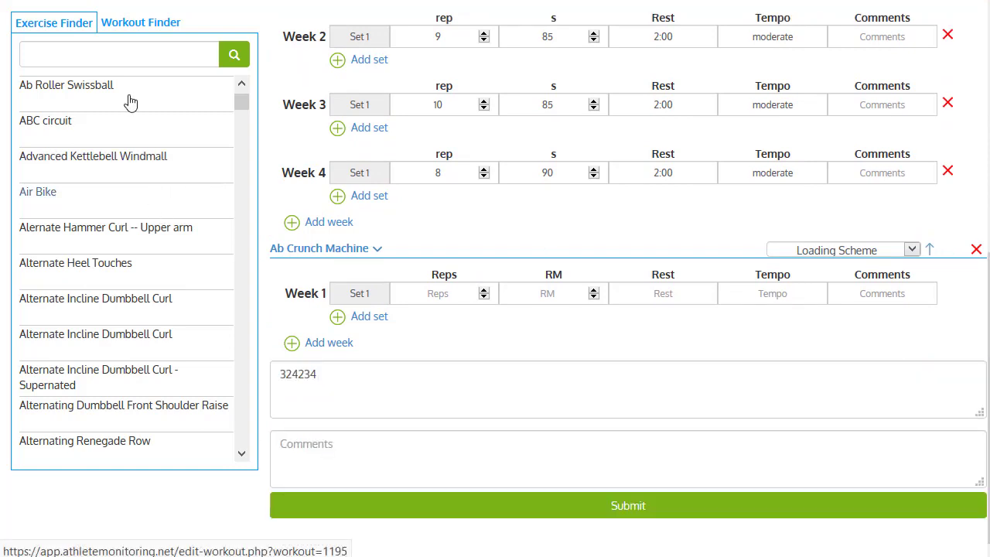
pyautogui.click(114, 45)
pyautogui.write('100')
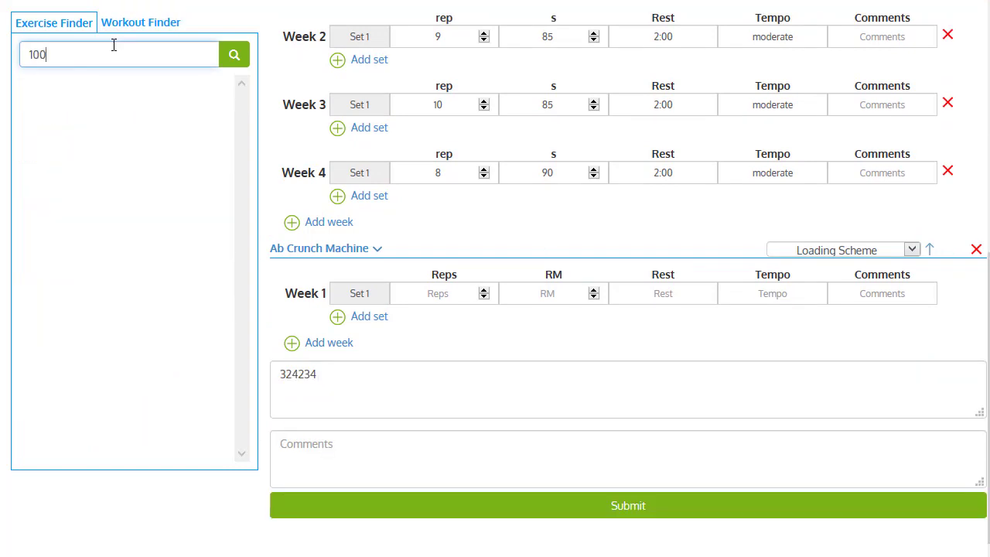
pyautogui.hotkey('ctrl', 'a')
pyautogui.write('10')
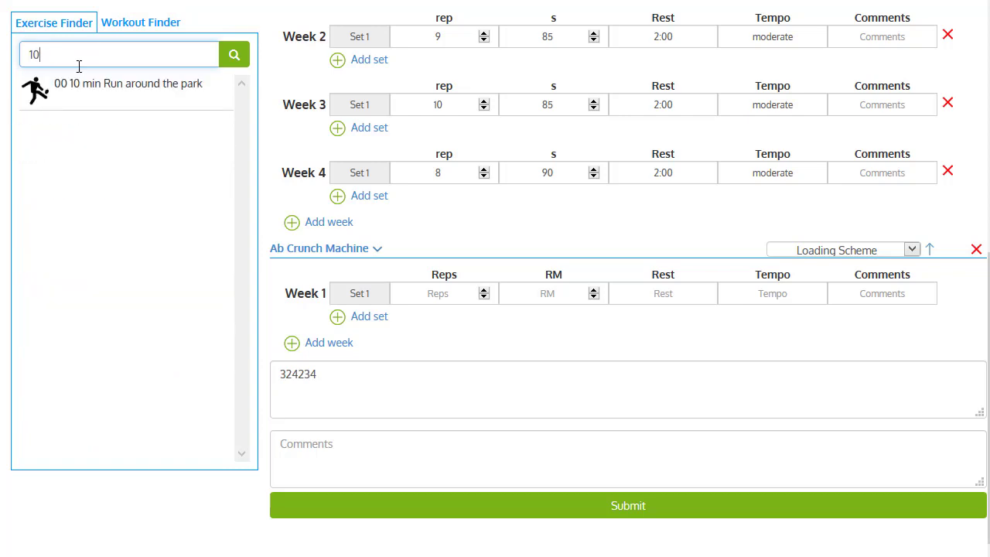
pyautogui.hotkey('ctrl', 'a')
pyautogui.press('BackSpace')
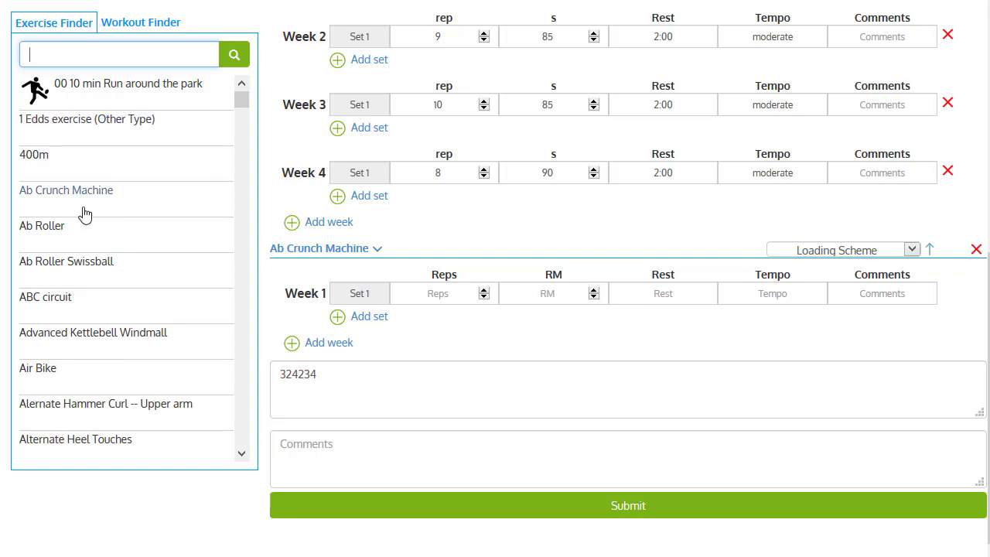
# Find Jump Squat with the search "jum", add it after Ab Crunch Machine, and apply the Plyometrics loading scheme to it
pyautogui.write('jum')
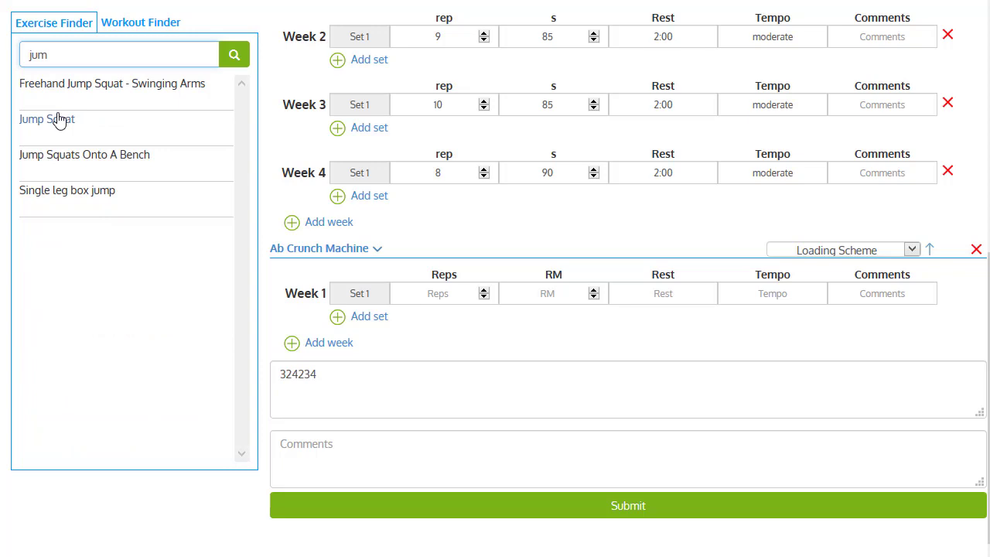
pyautogui.moveTo(57, 117); pyautogui.dragTo(358, 410)
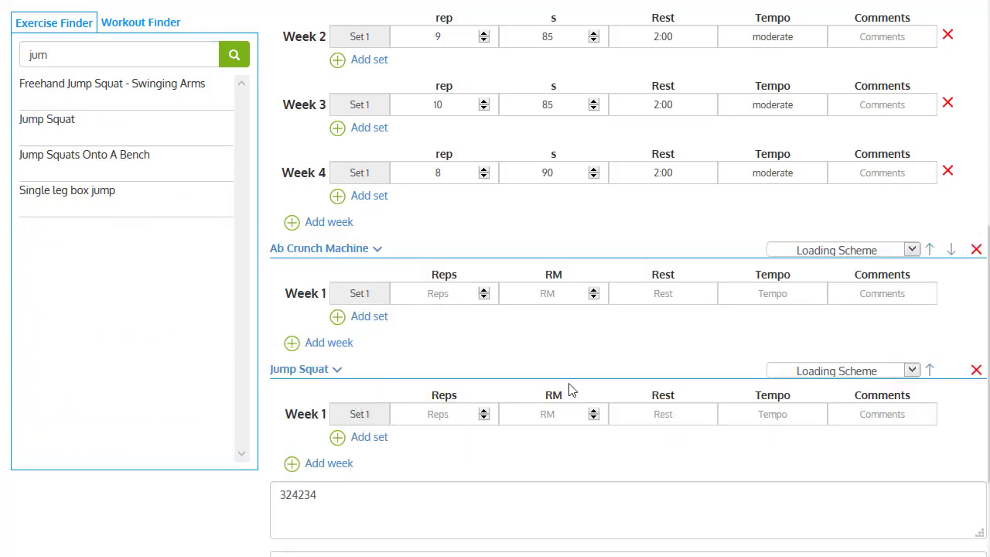
pyautogui.click(886, 371)
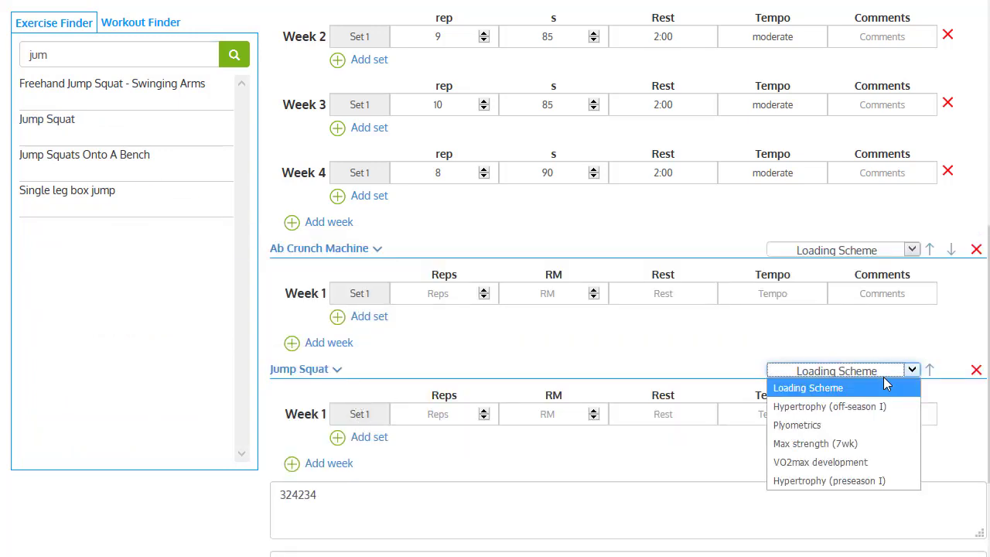
pyautogui.click(803, 427)
# Set the Week 1 reps of the Jump Squat exercise to 3
pyautogui.scroll(-2, 802, 428)
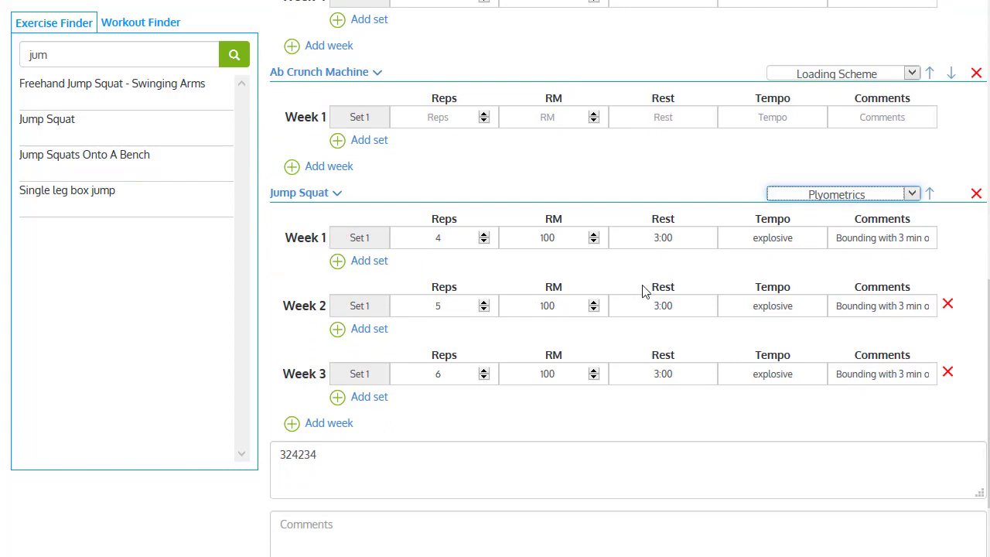
pyautogui.click(450, 240)
pyautogui.moveTo(433, 241); pyautogui.dragTo(429, 241)
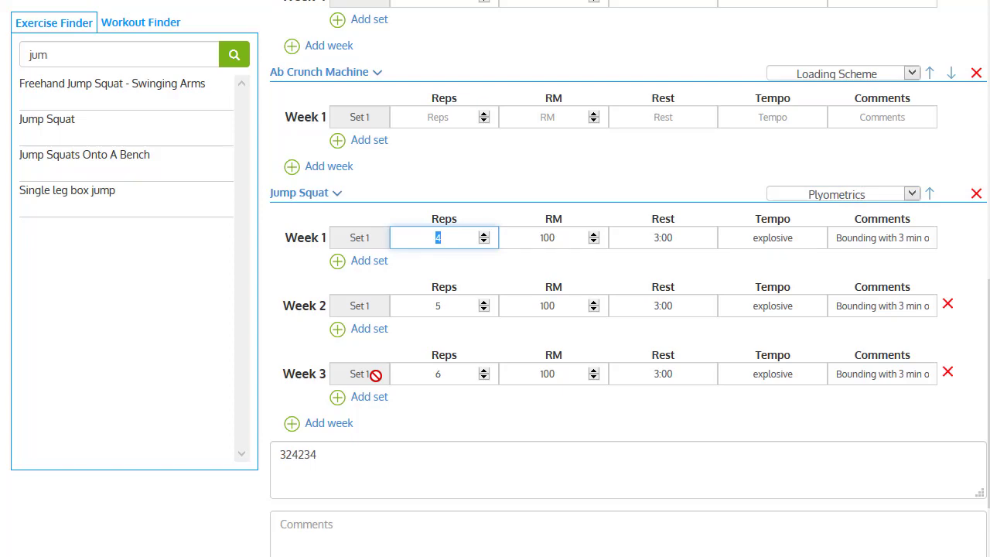
pyautogui.write('3')
pyautogui.click(426, 315)
# Close the VO2max workout template without submitting it and return to the list of workout templates
pyautogui.scroll(5, 181, 316)
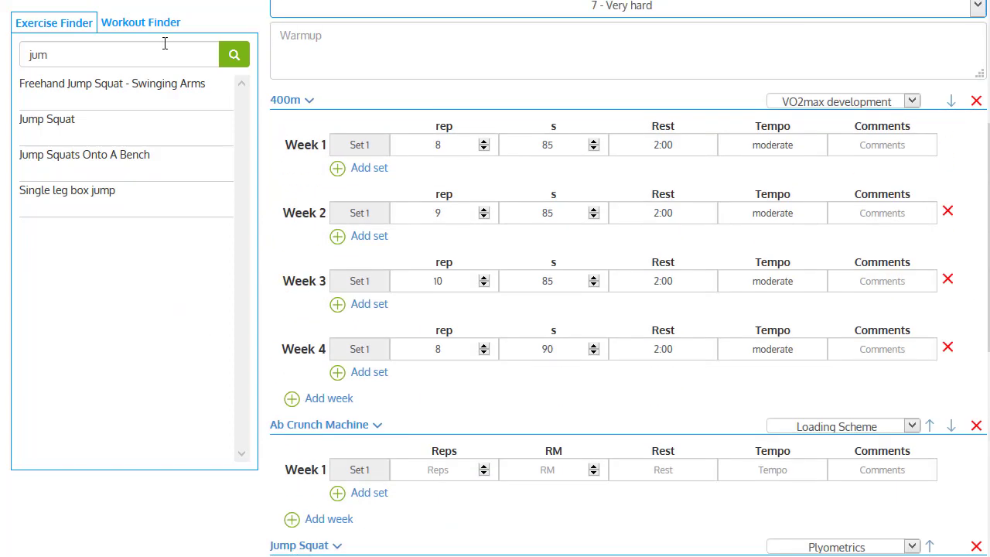
pyautogui.scroll(-6, 214, 286)
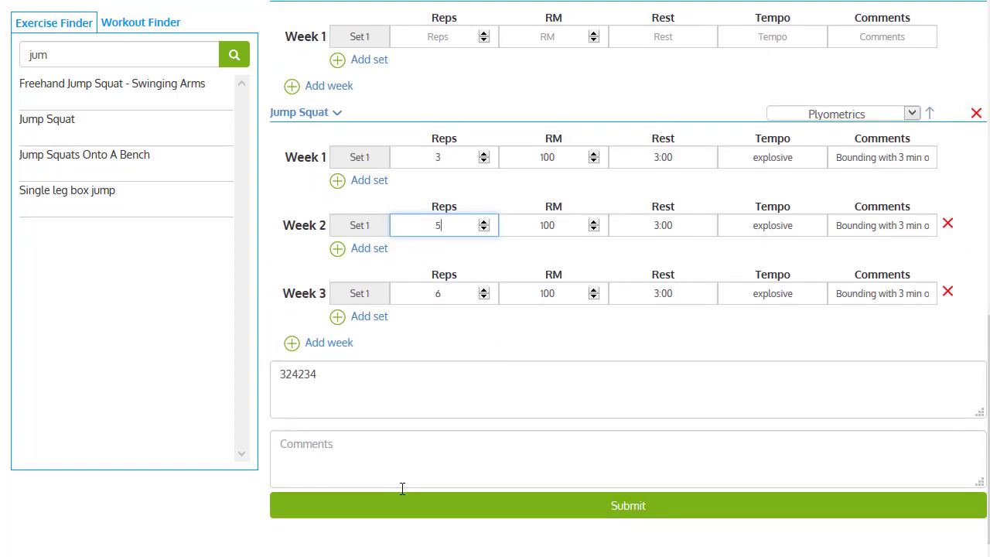
pyautogui.scroll(6, 371, 402)
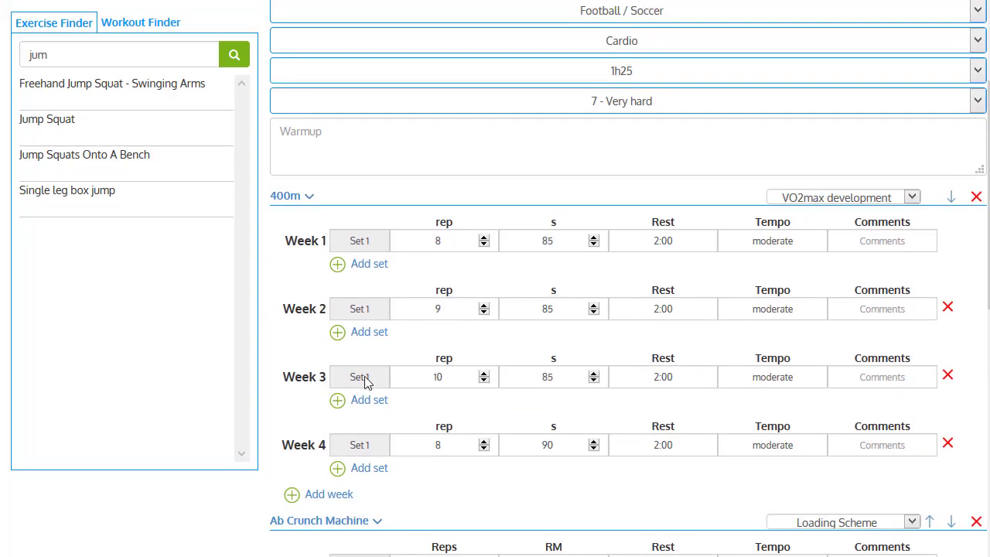
pyautogui.scroll(2, 309, 170)
pyautogui.click(287, 90)
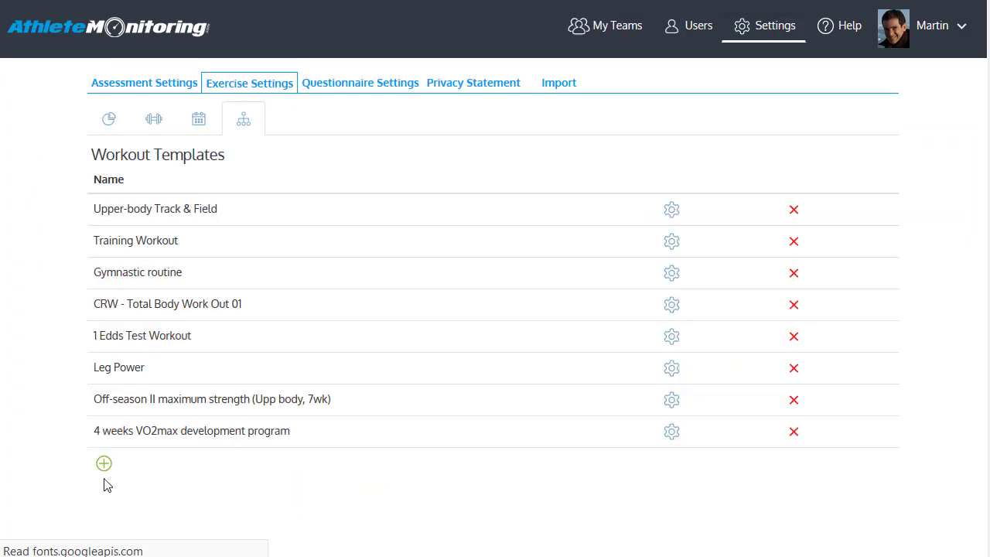
# Start a new workout template named "New loading sheme" and keep its sport as All sports
pyautogui.click(105, 465)
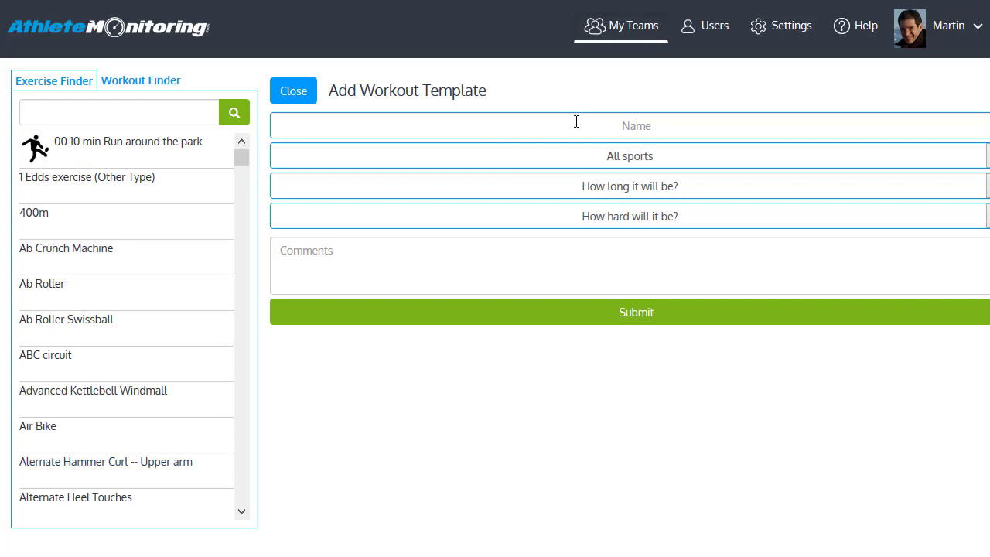
pyautogui.click(574, 122)
pyautogui.write('New loa')
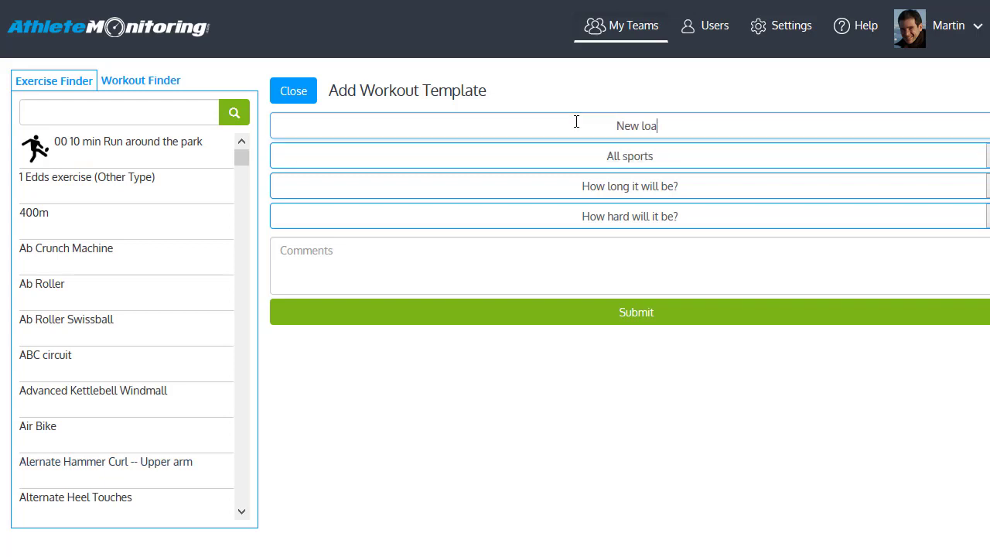
pyautogui.write('ding sheme')
pyautogui.click(619, 157)
pyautogui.click(620, 159)
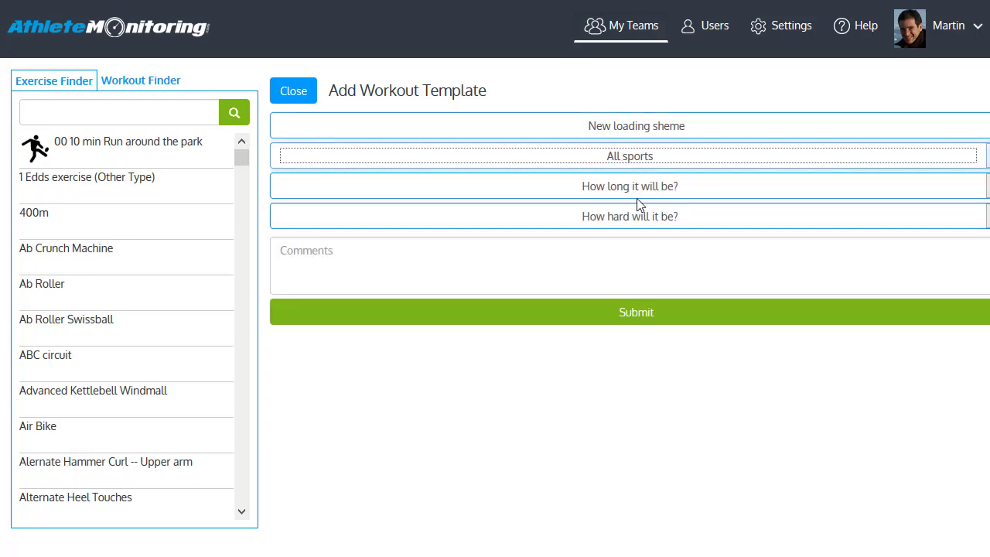
# Set the new template's duration to 1h00 and its difficulty to 5 - Somewhat hard
pyautogui.click(633, 191)
pyautogui.click(403, 432)
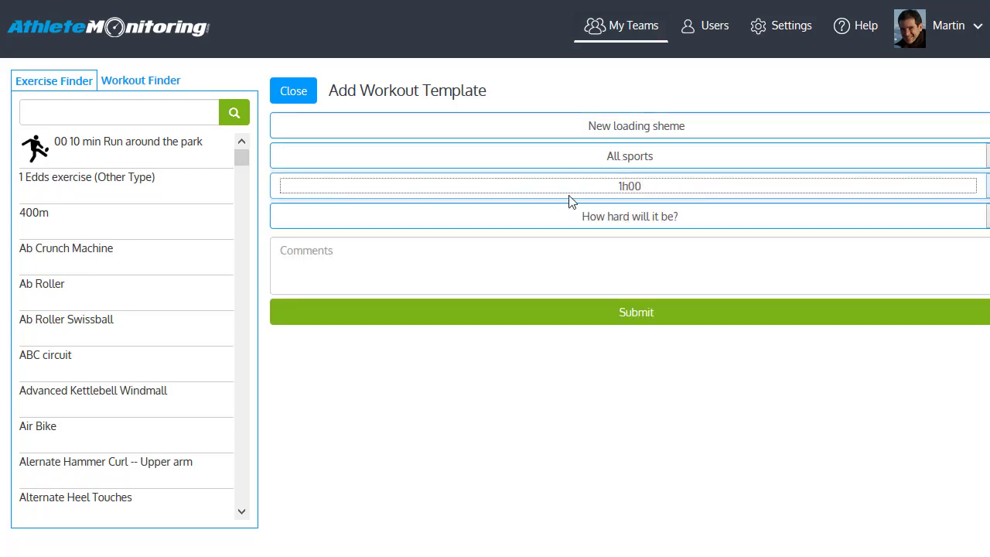
pyautogui.click(574, 221)
pyautogui.click(418, 349)
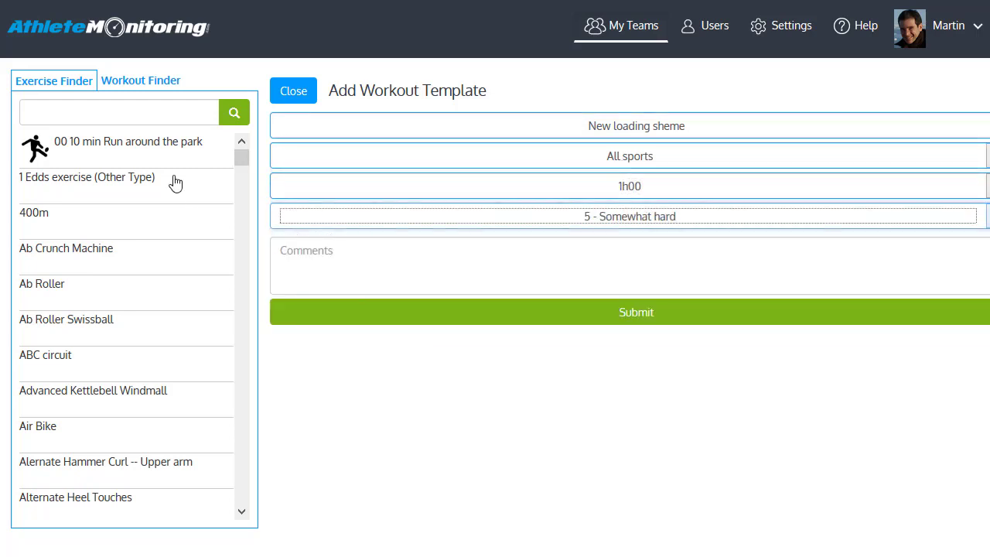
# Insert the existing Leg Power workout into the new template and review its exercises
pyautogui.click(163, 88)
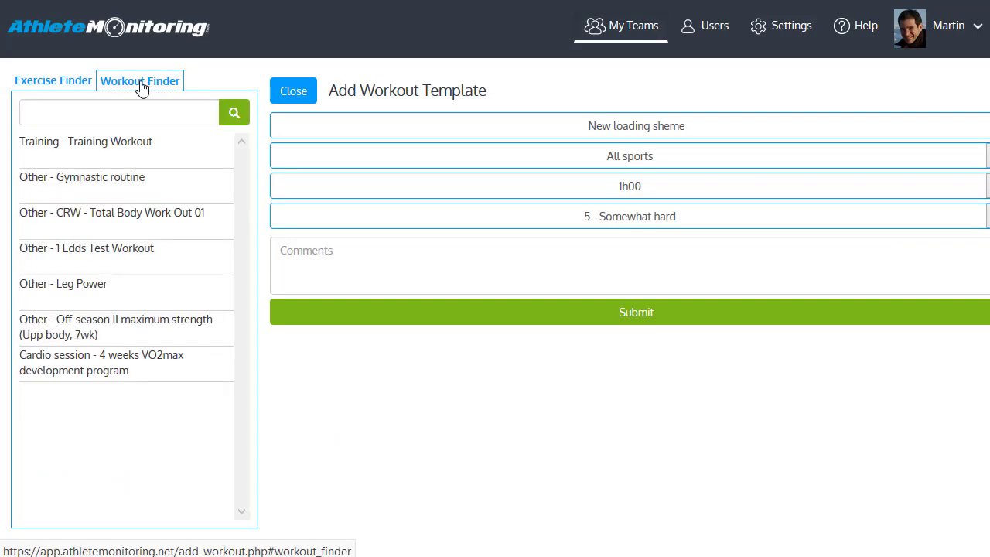
pyautogui.click(54, 288)
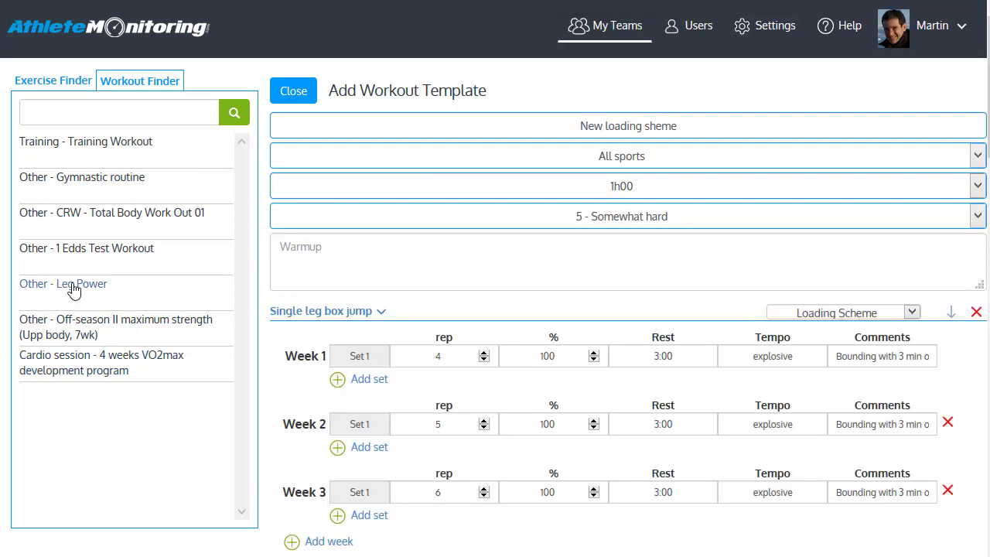
pyautogui.scroll(-2, 477, 303)
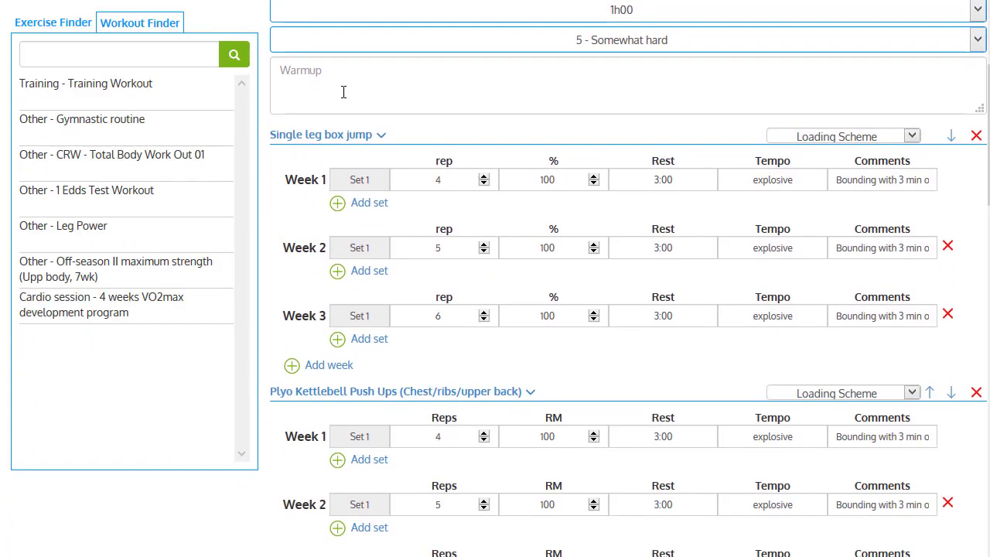
pyautogui.scroll(-2, 426, 420)
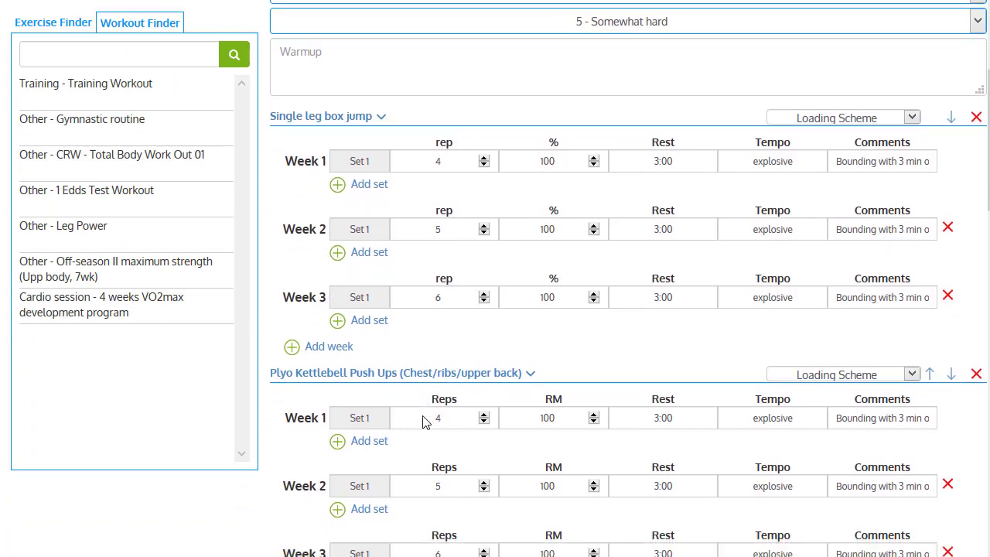
pyautogui.scroll(-4, 426, 422)
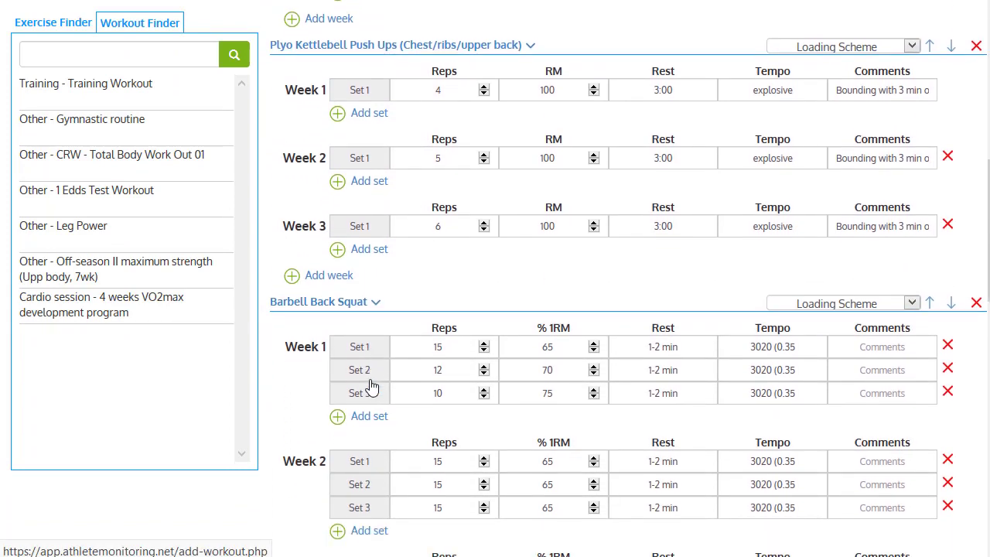
pyautogui.scroll(-2, 630, 347)
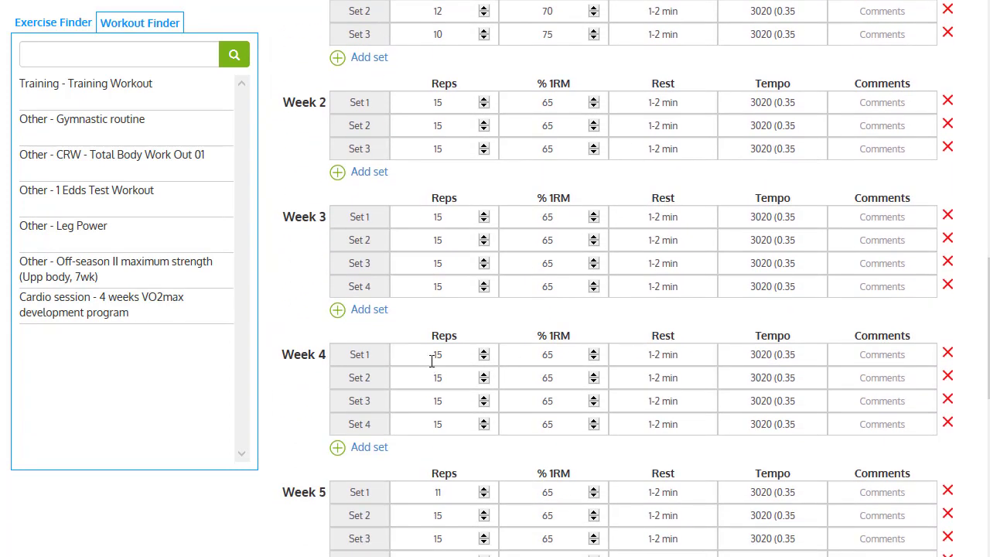
# Apply the Max strength (7wk) loading scheme to the Barbell Back Squat exercise and submit the new template
pyautogui.scroll(2, 431, 362)
pyautogui.click(867, 122)
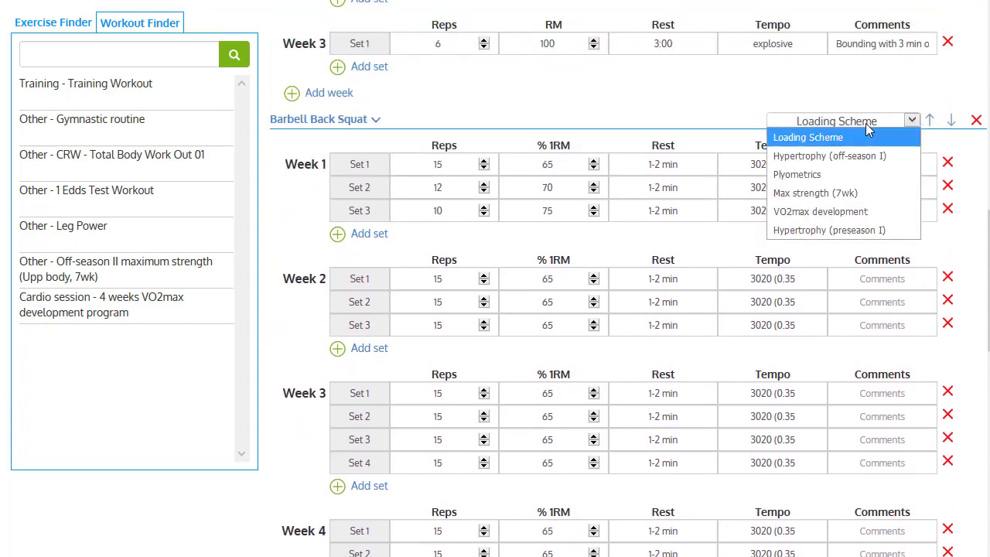
pyautogui.click(854, 194)
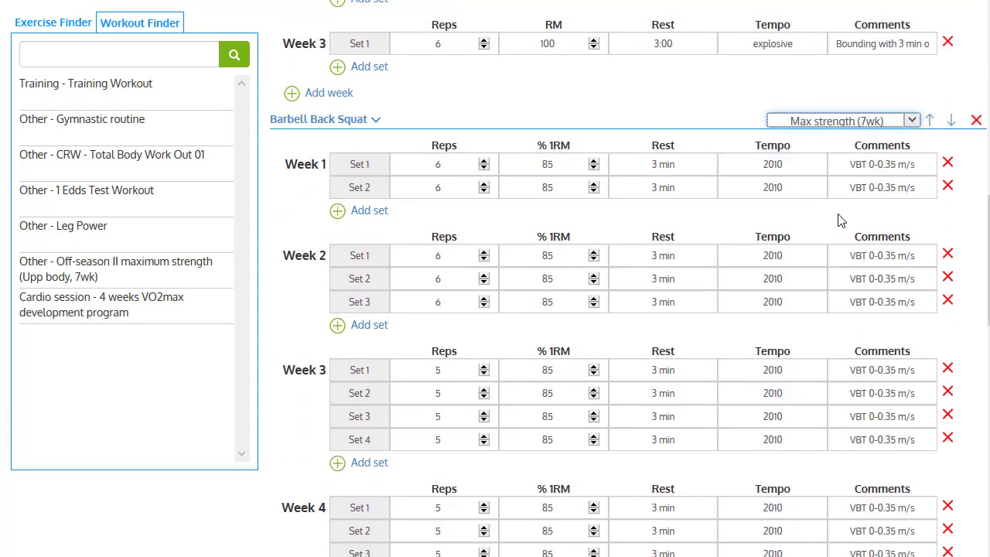
pyautogui.scroll(-10, 843, 220)
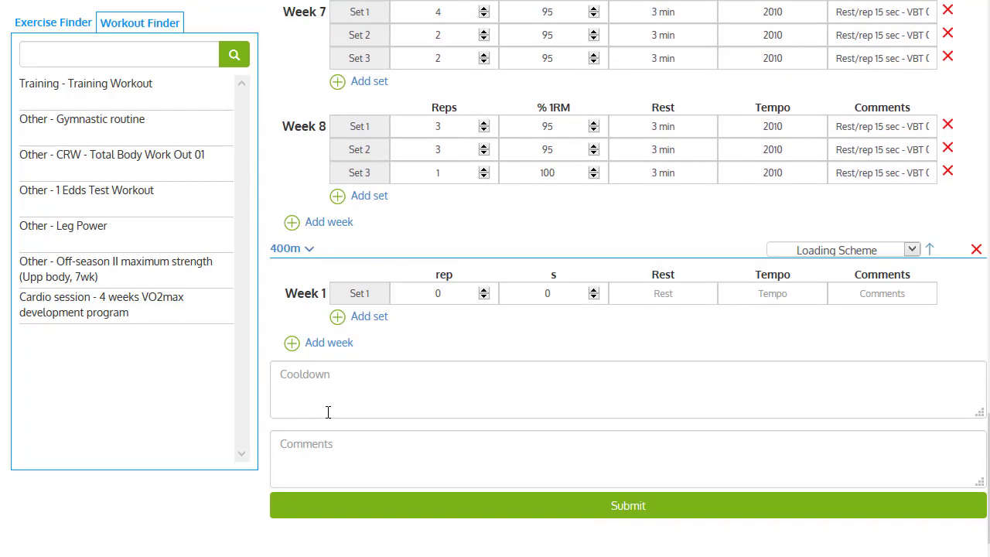
pyautogui.click(438, 507)
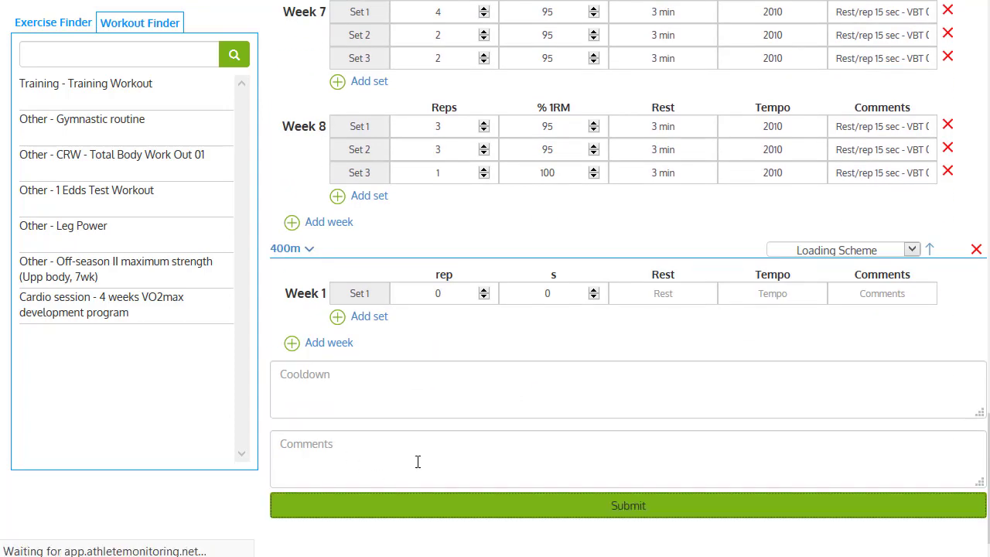